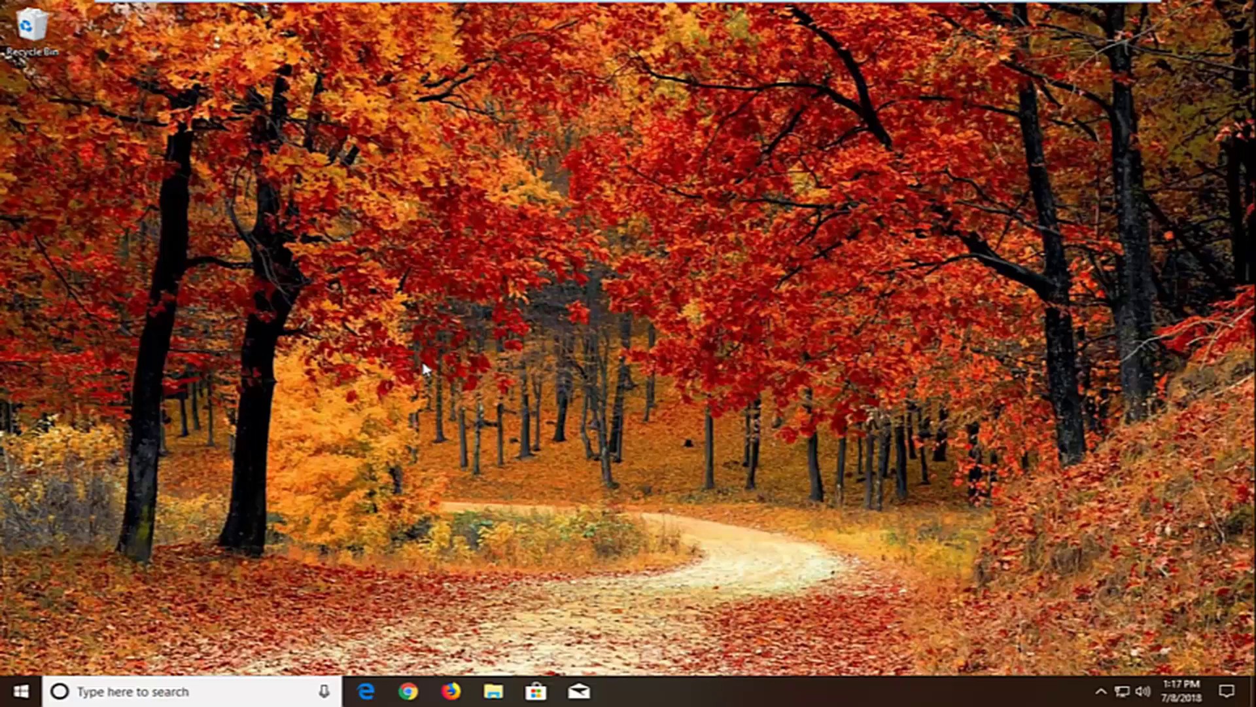
Step: Launch the Services app from a Start search for 'services'
left_click(11, 688)
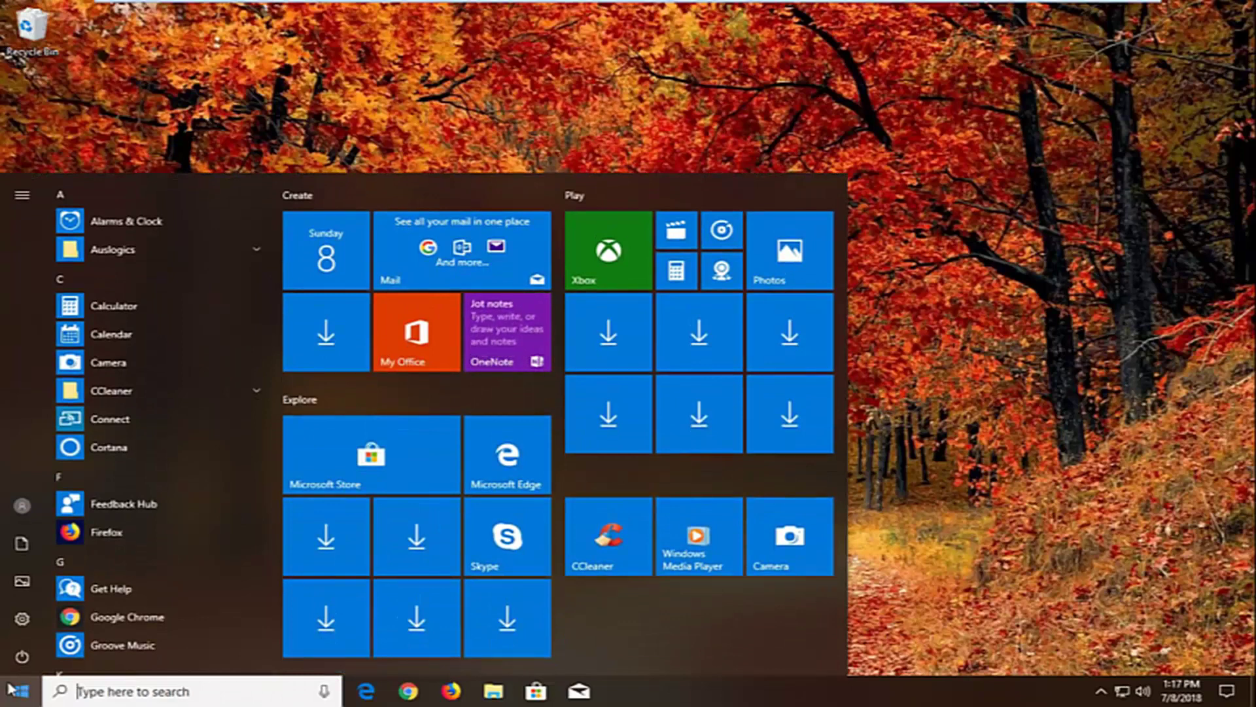
type("services")
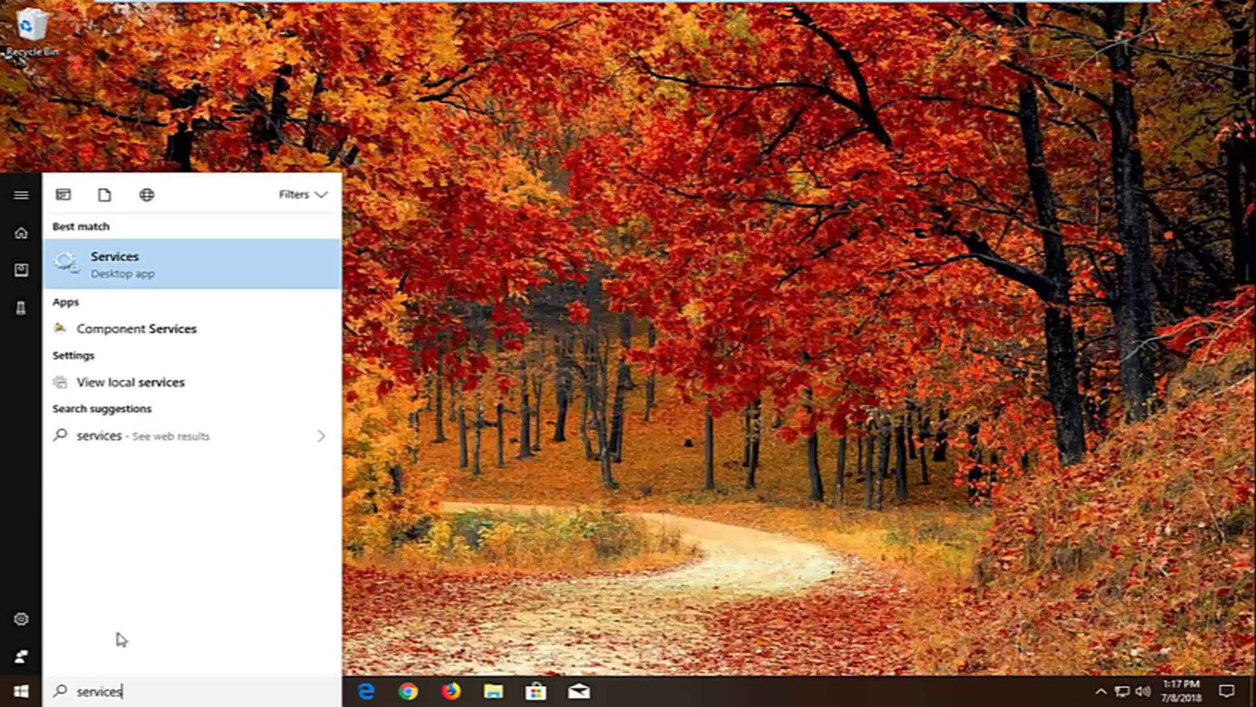
left_click(120, 273)
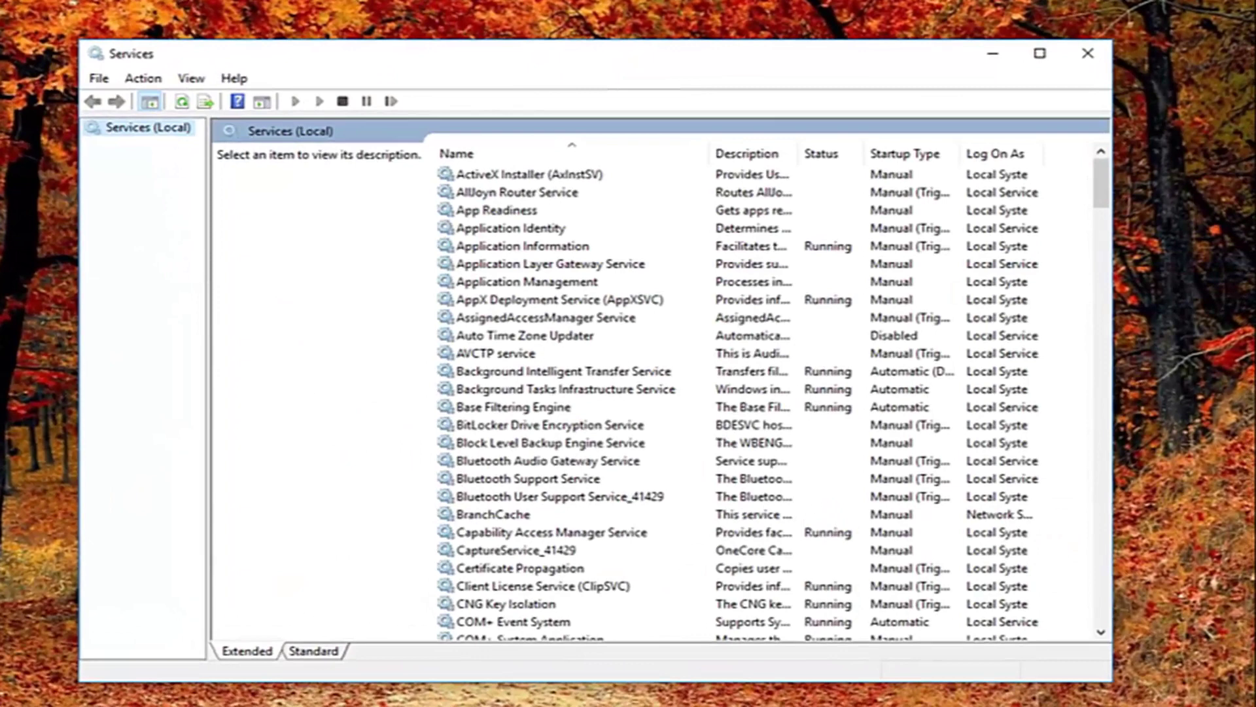
Step: Set Function Discovery Resource Publication's startup type to Automatic (Delayed Start) and apply it
left_click(569, 406)
scroll(563, 425, "down", 17)
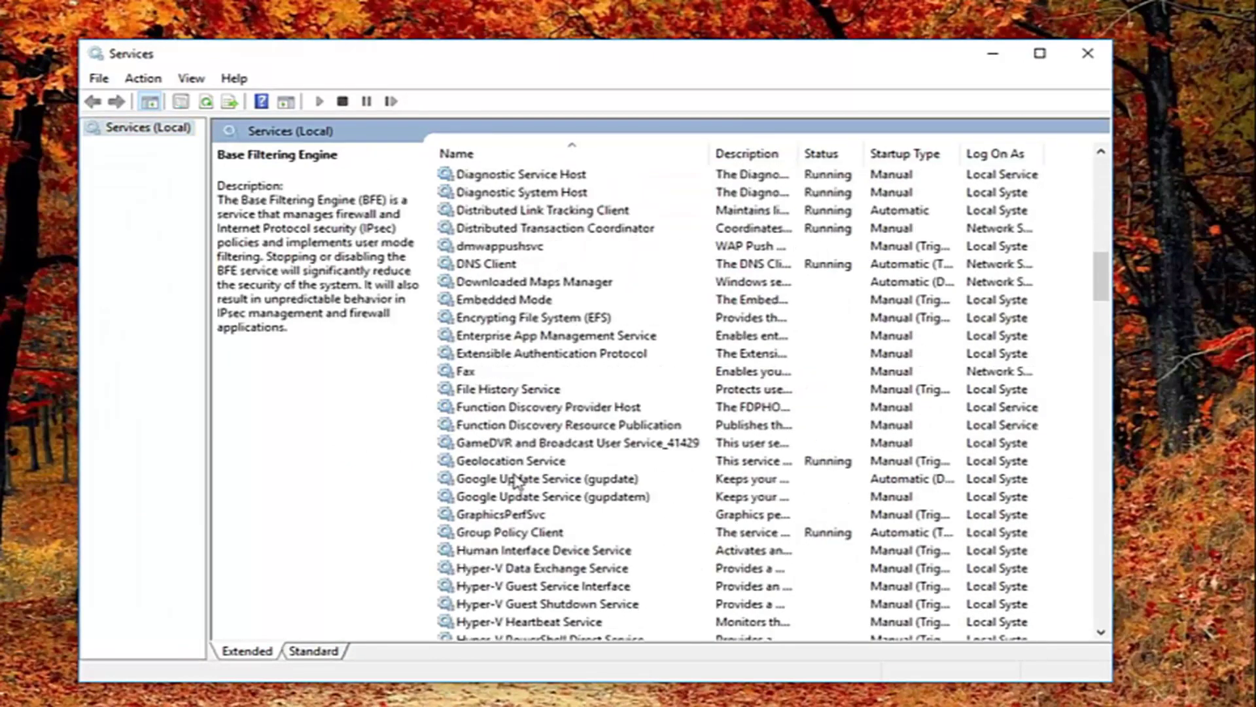
left_click(488, 425)
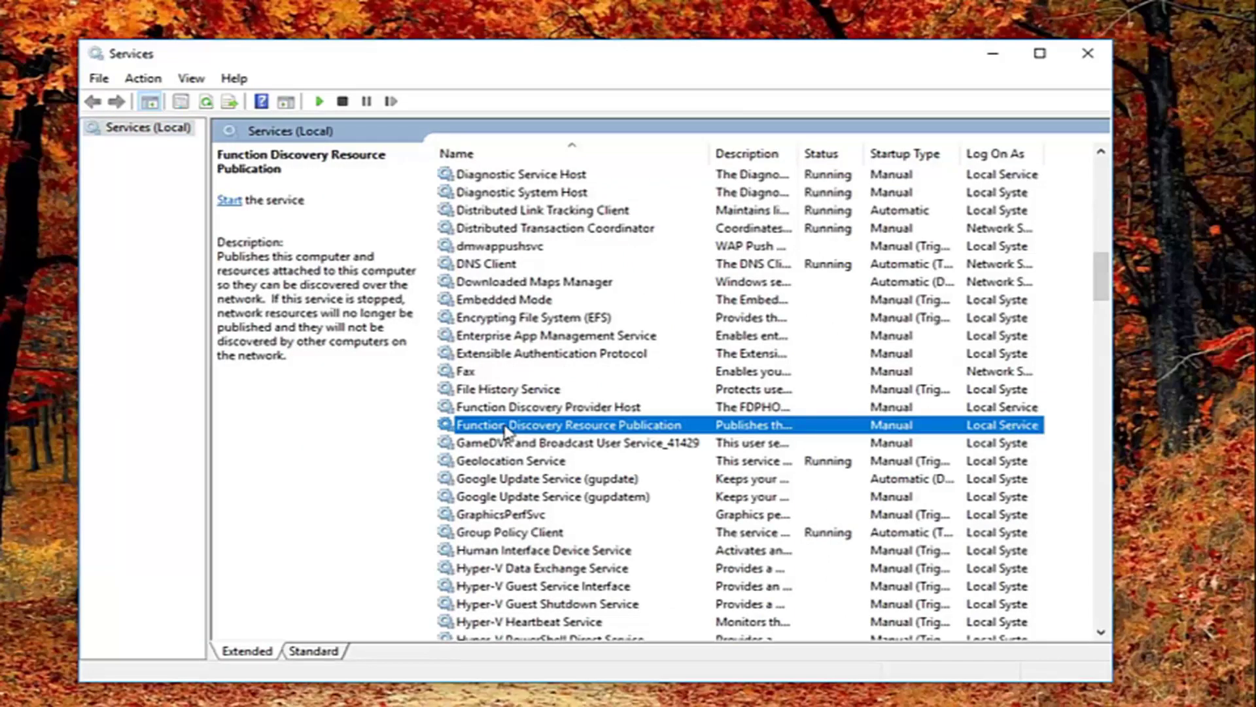
double_click(506, 426)
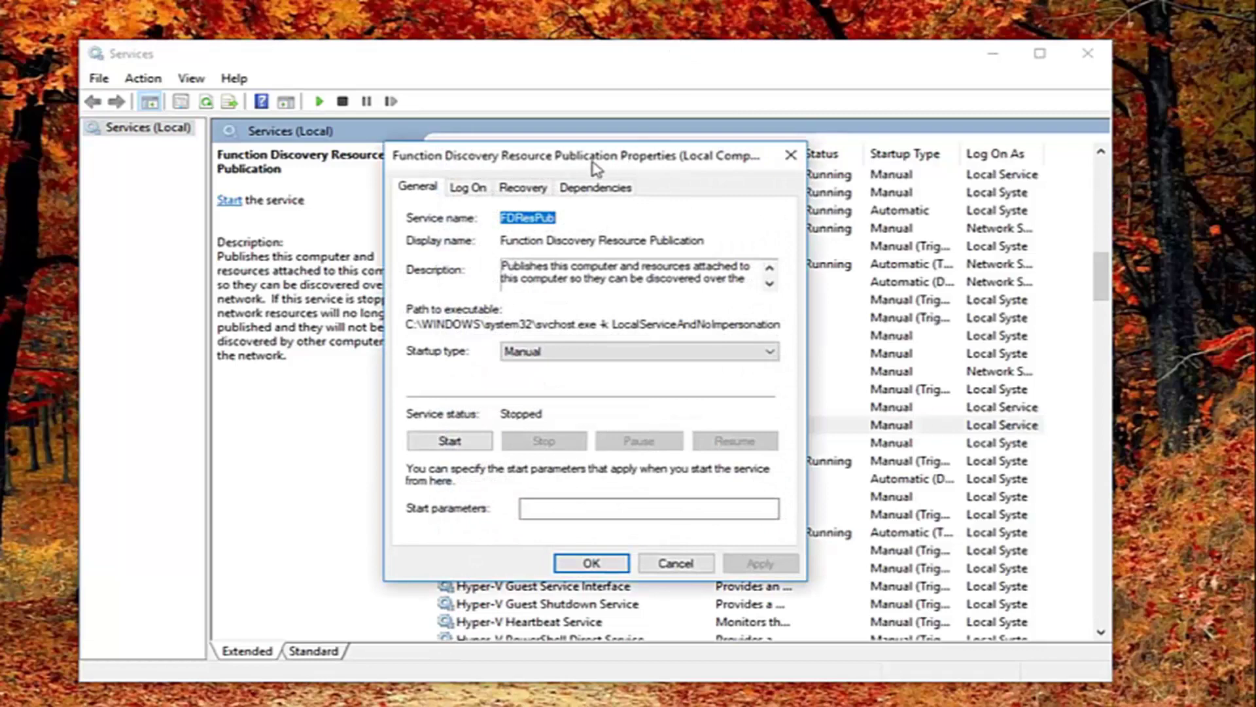
left_click_drag(592, 164, 731, 150)
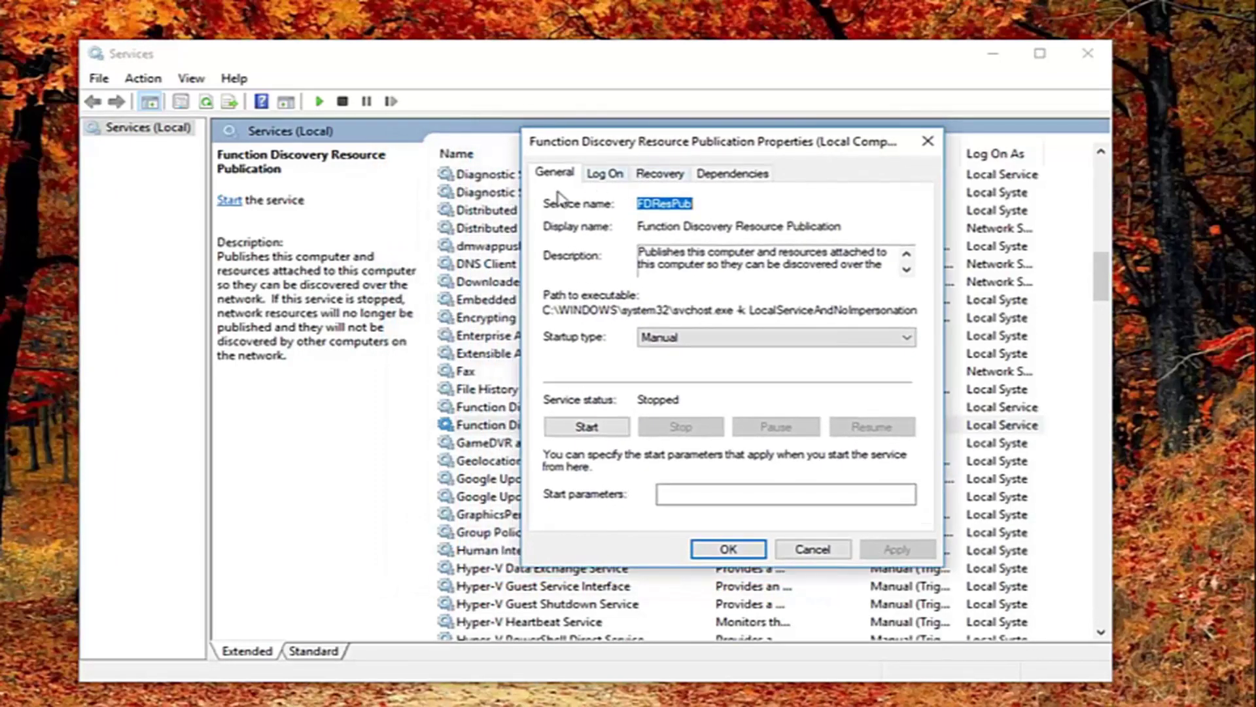
left_click(705, 339)
left_click(681, 355)
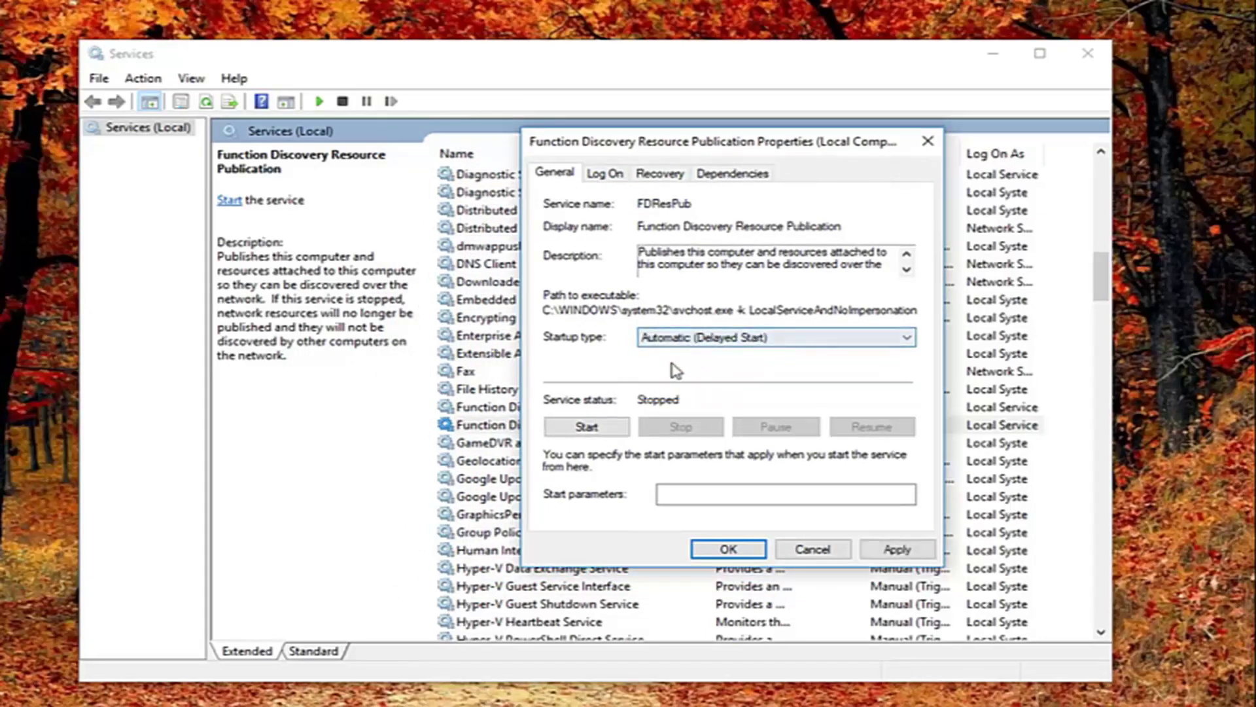
left_click(896, 550)
left_click(728, 549)
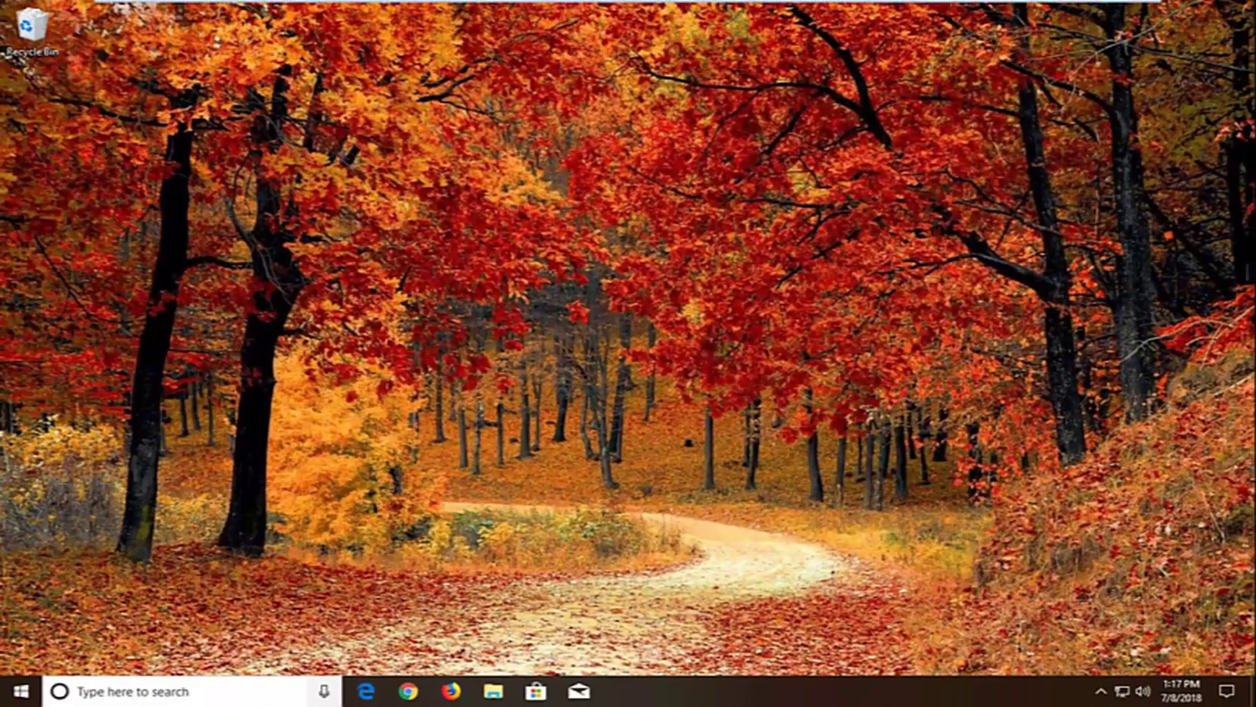
Step: Open the Windows Update settings page by searching 'windows update'
left_click(17, 699)
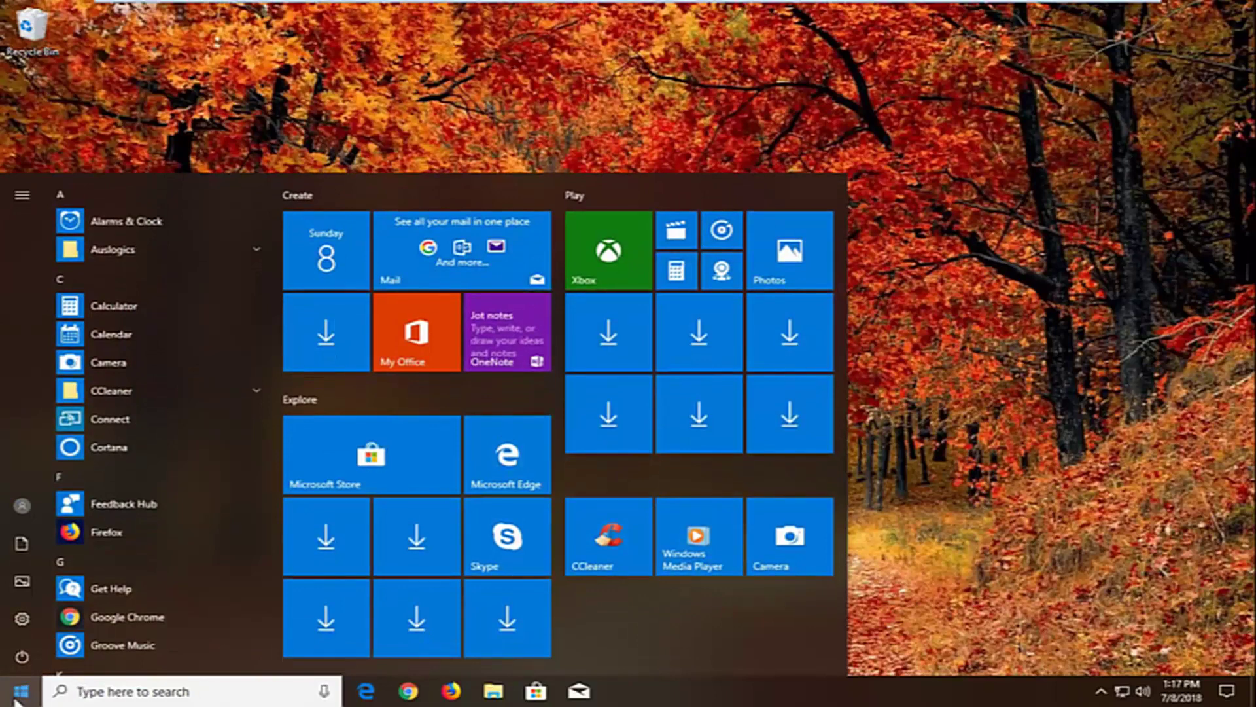
type("windows update")
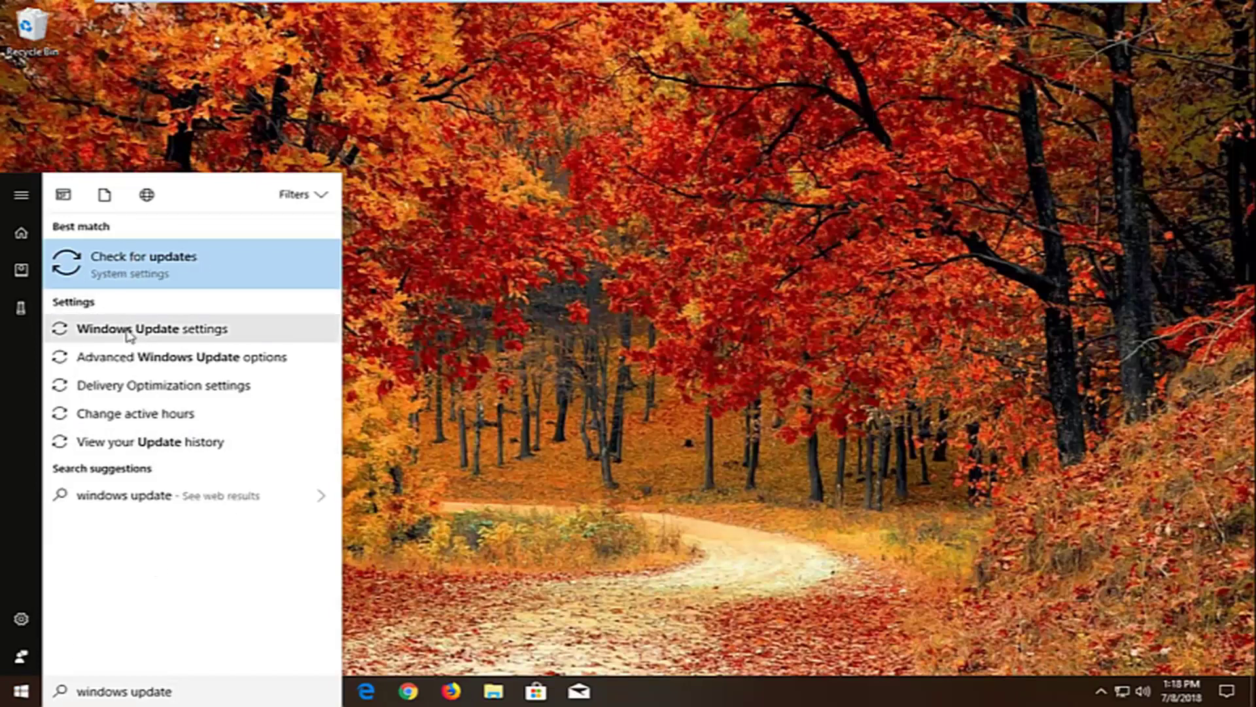
left_click(167, 332)
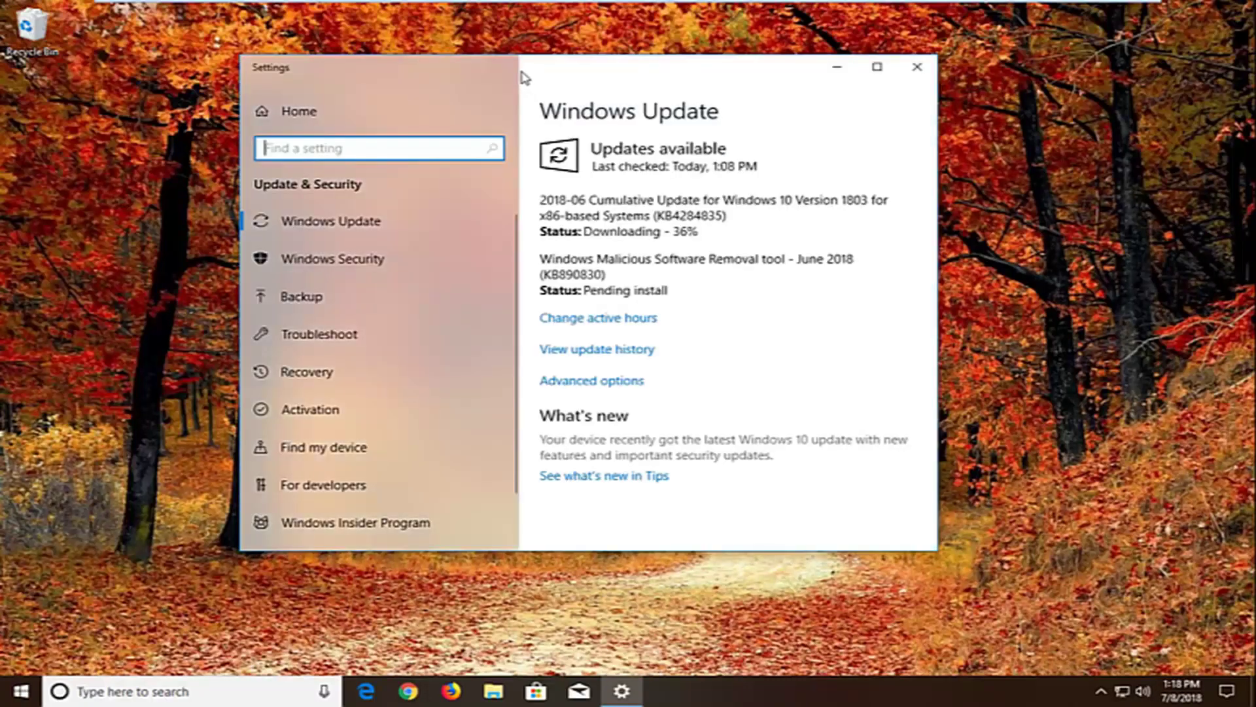
left_click_drag(522, 75, 627, 93)
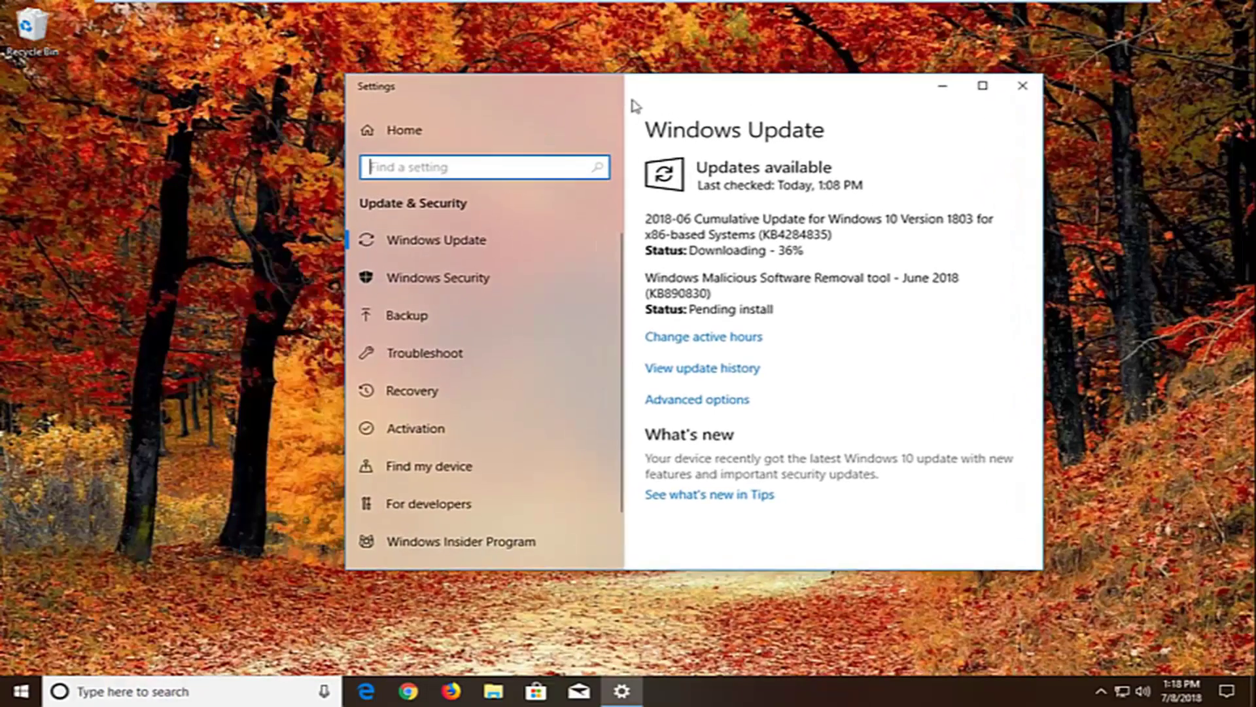
Step: Under Advanced options > Delivery Optimization, turn off Allow downloads from other PCs, then close Settings
left_click(701, 400)
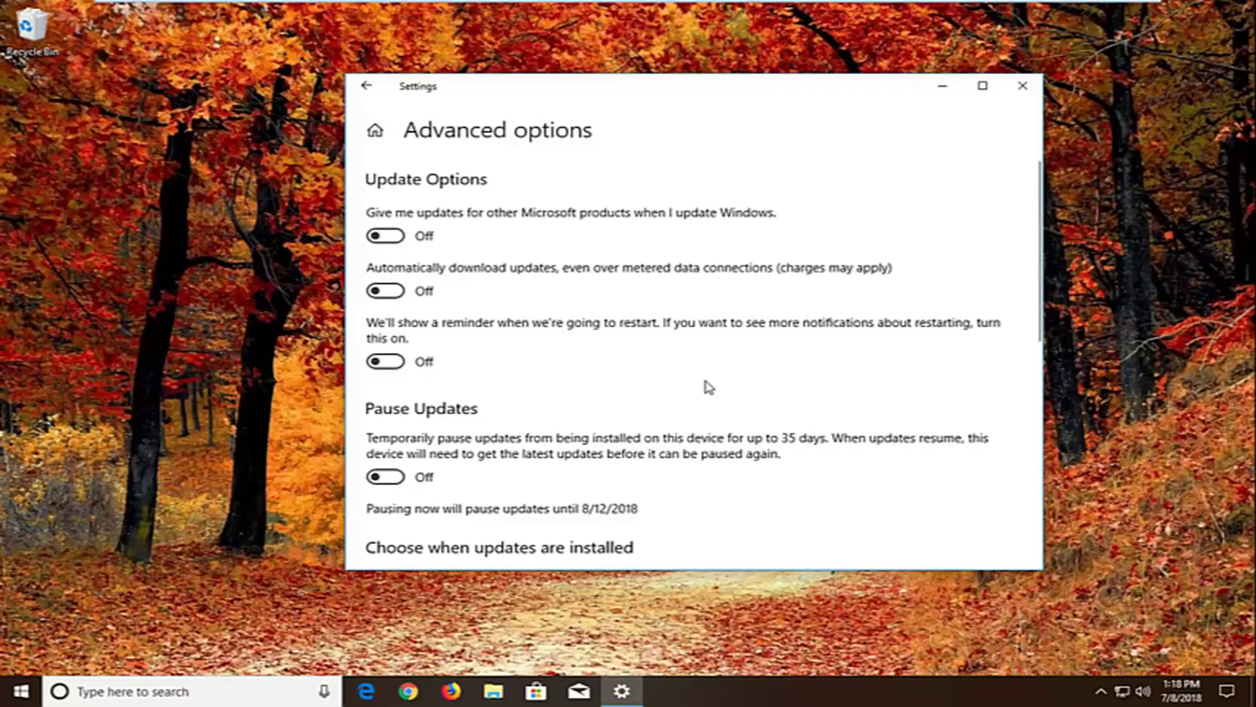
scroll(712, 388, "down", 5)
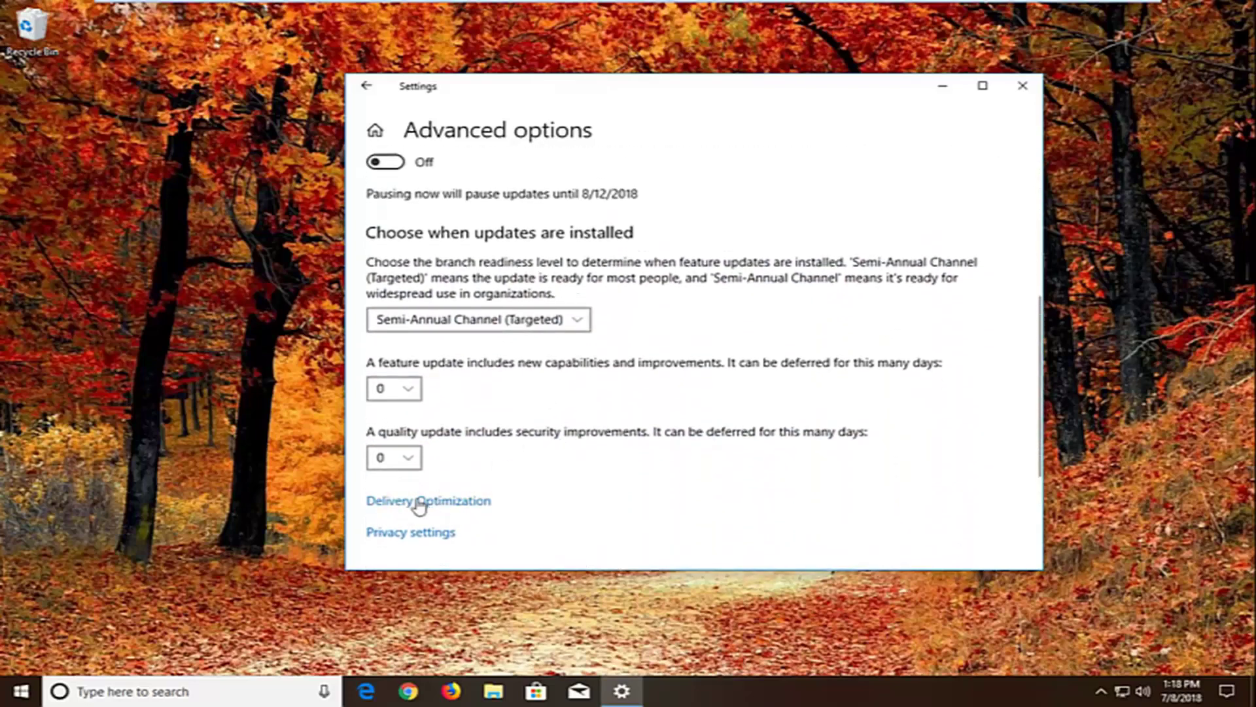
left_click(420, 501)
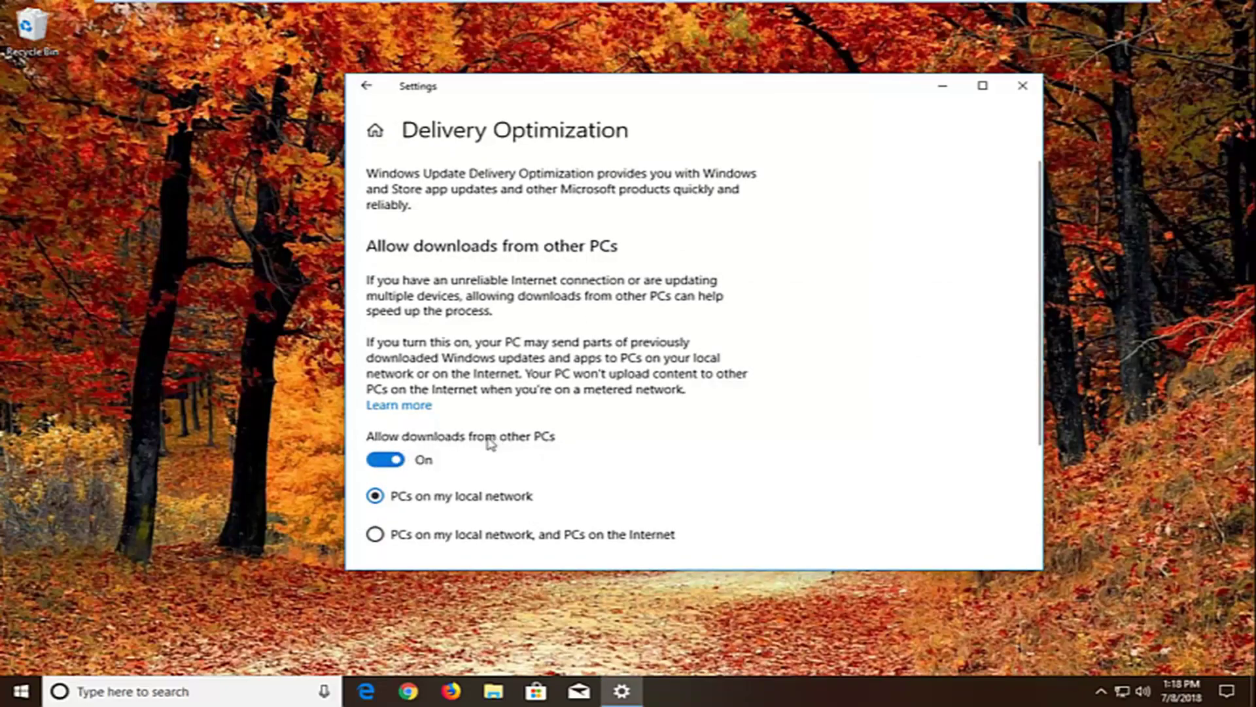
left_click(387, 461)
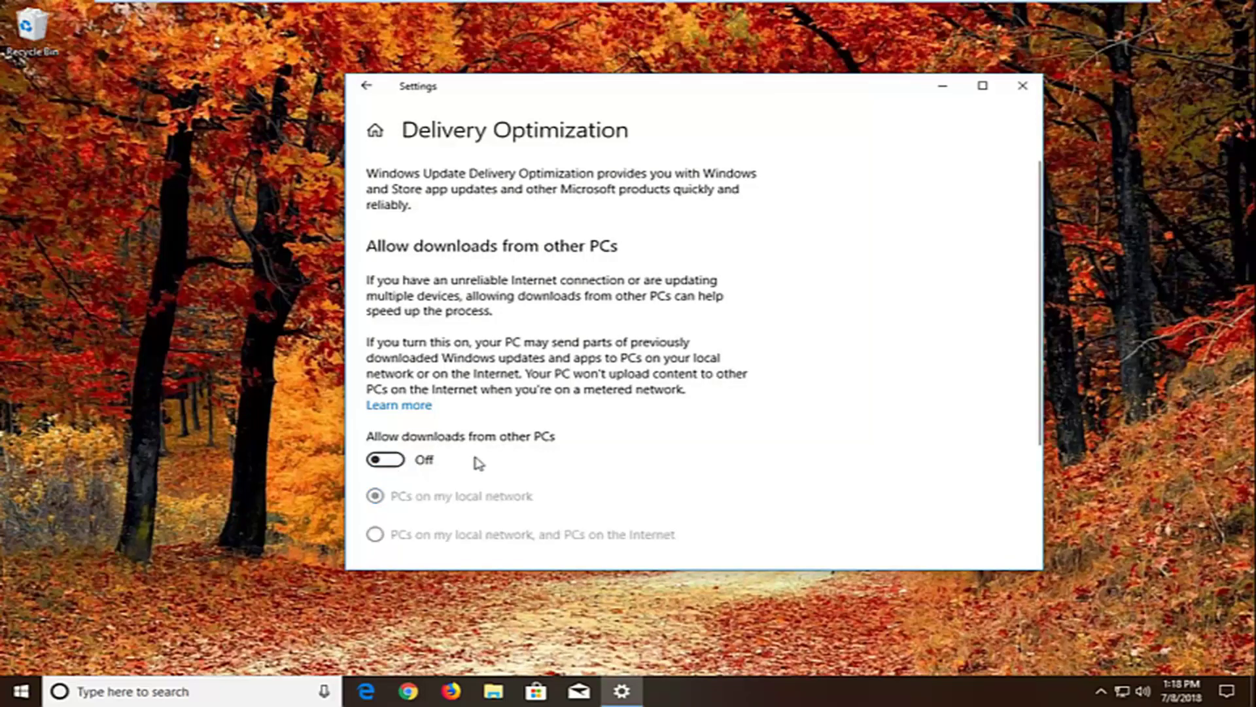
left_click(1023, 86)
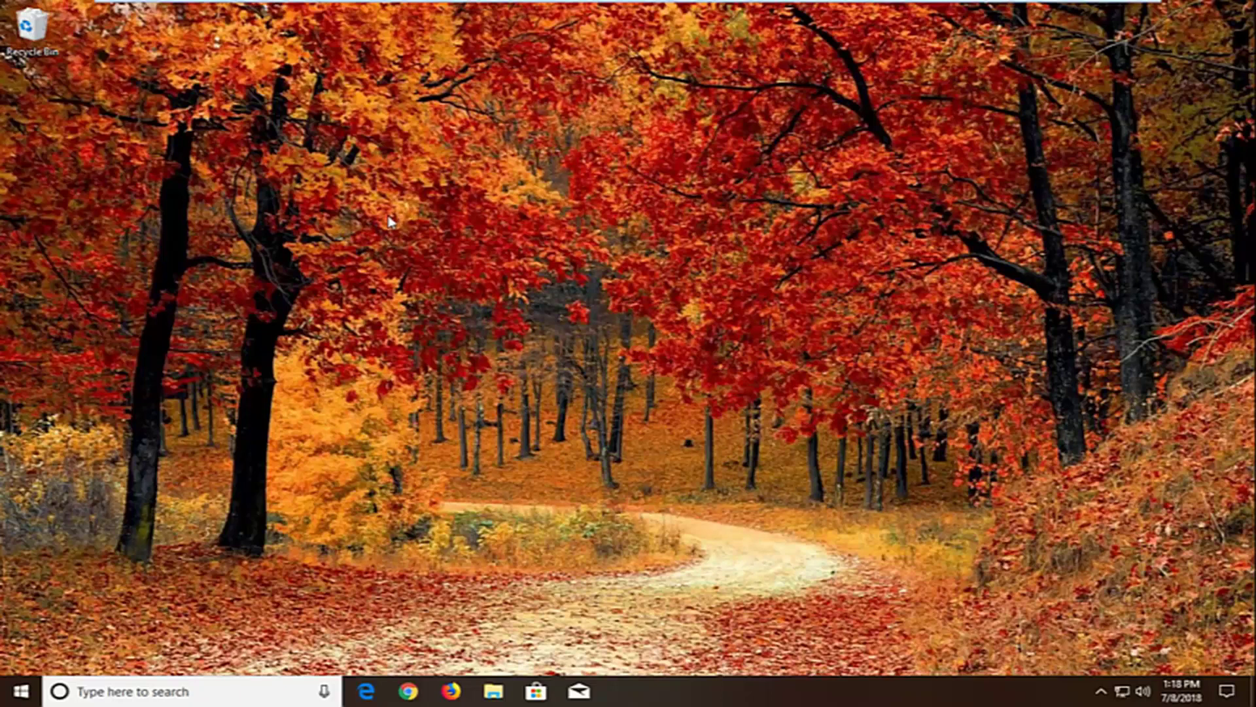
Step: Open the Troubleshoot settings page by searching 'troubleshoot'
left_click(27, 691)
type("tem")
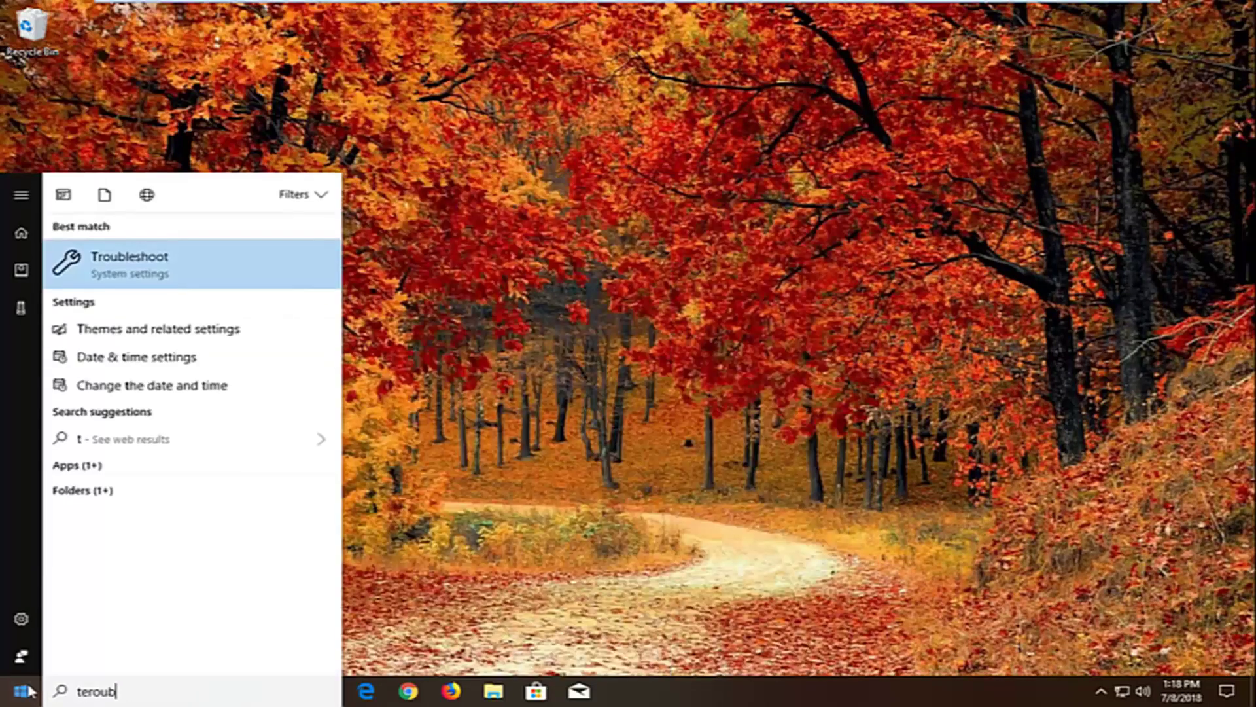
key("BackSpace")
key("BackSpace")
type("roubleshoot")
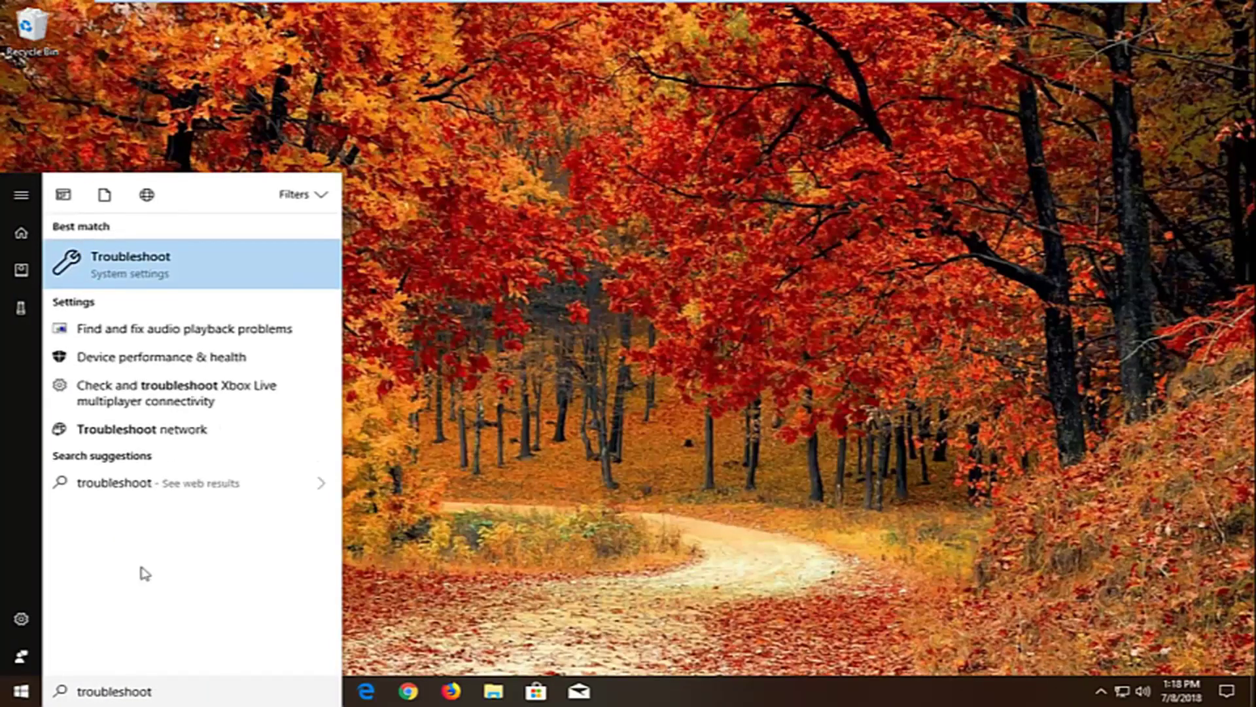
left_click(148, 261)
left_click_drag(697, 97, 695, 112)
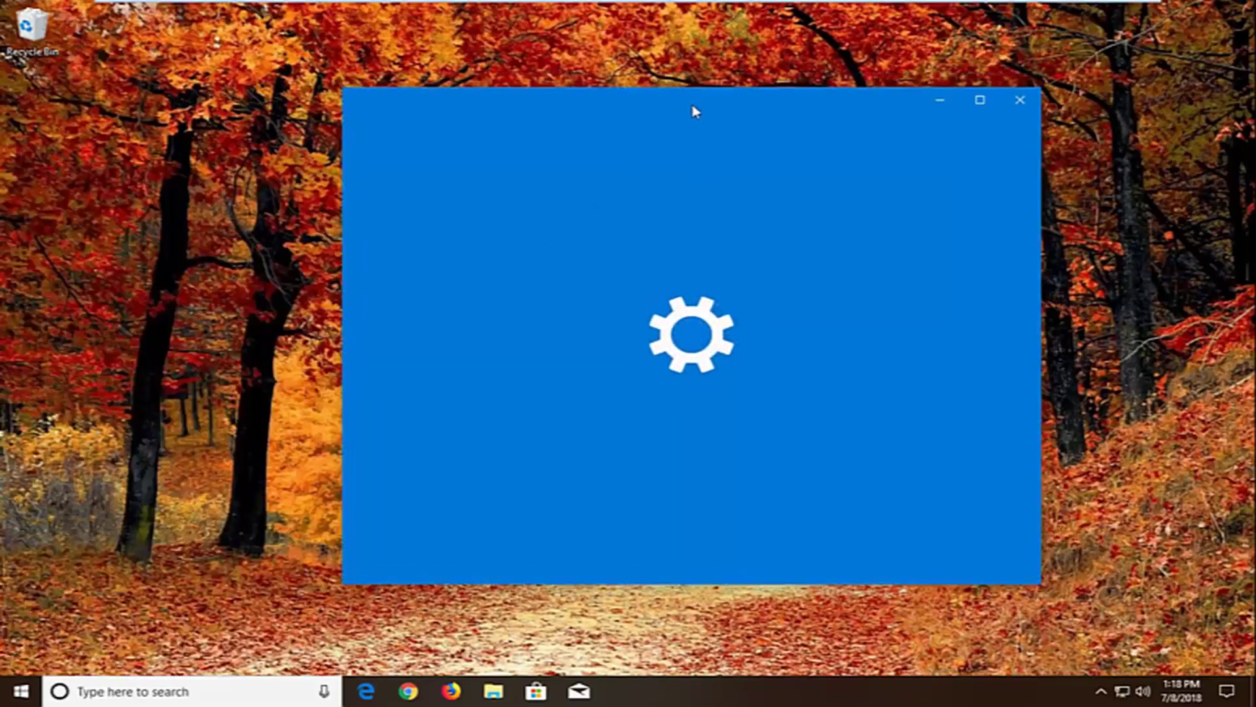
Step: Scroll down the troubleshooter list and expand the Windows Store Apps entry
scroll(869, 334, "down", 3)
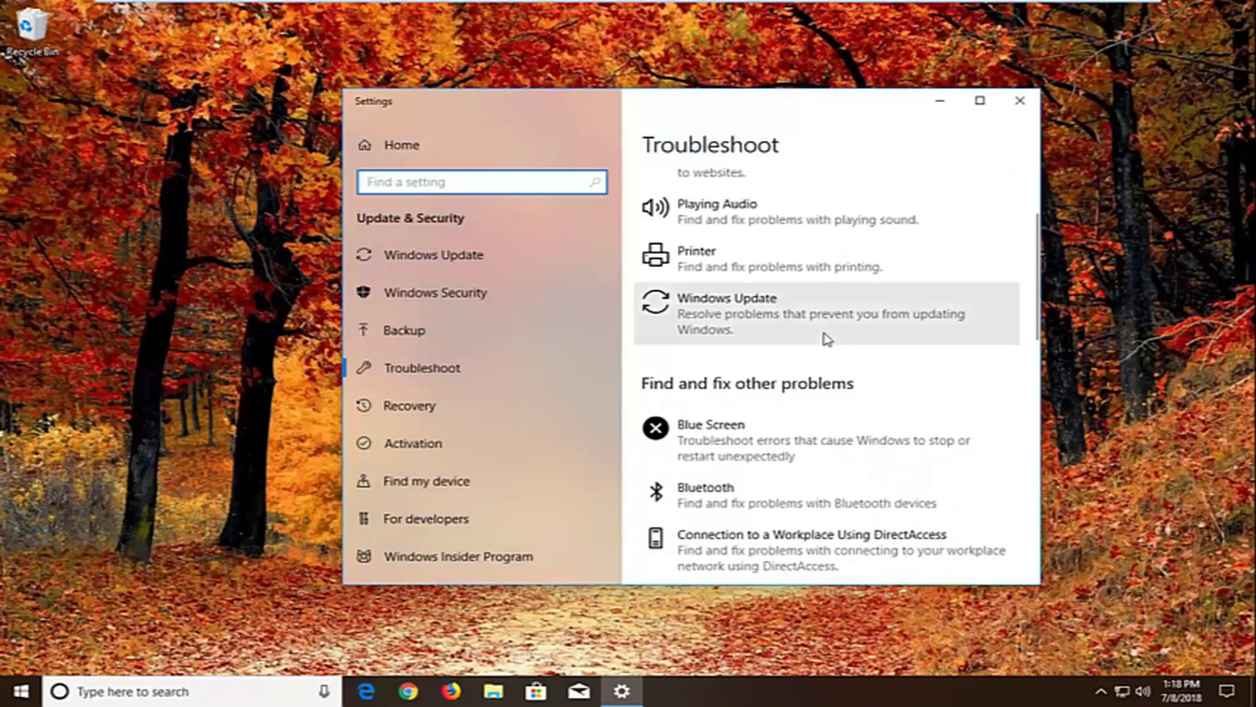
scroll(825, 339, "down", 2)
scroll(828, 338, "down", 4)
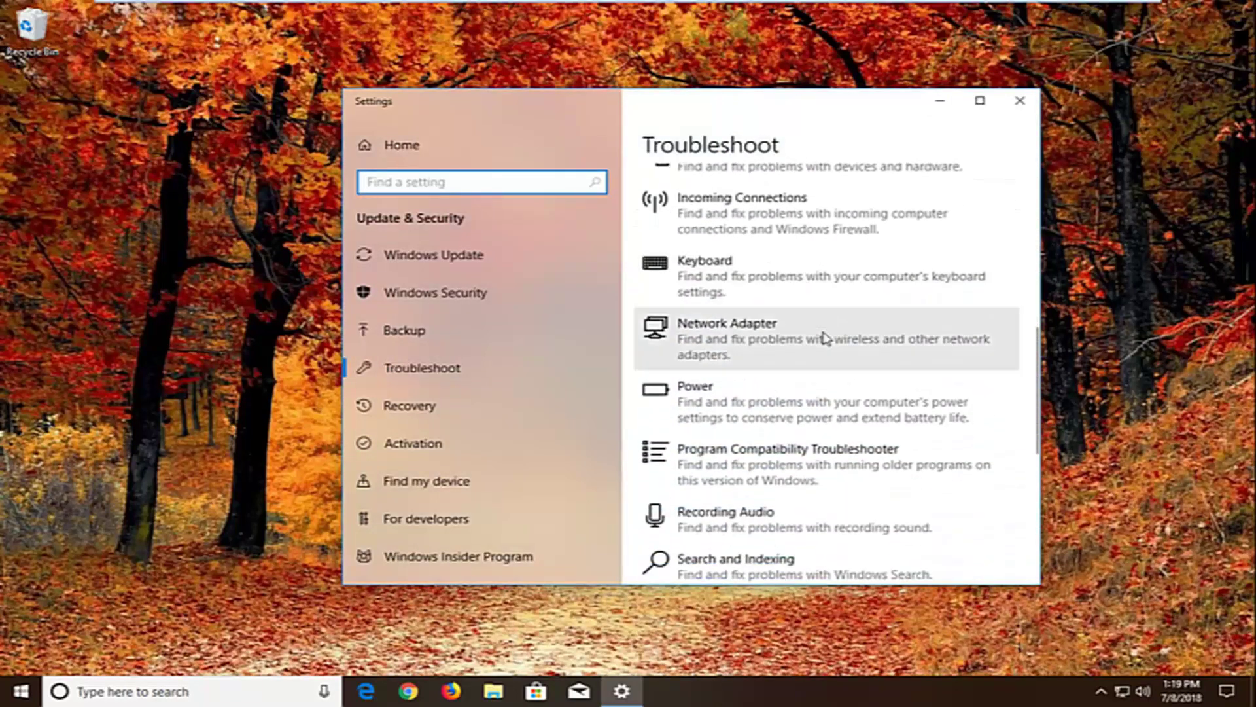
scroll(826, 337, "down", 6)
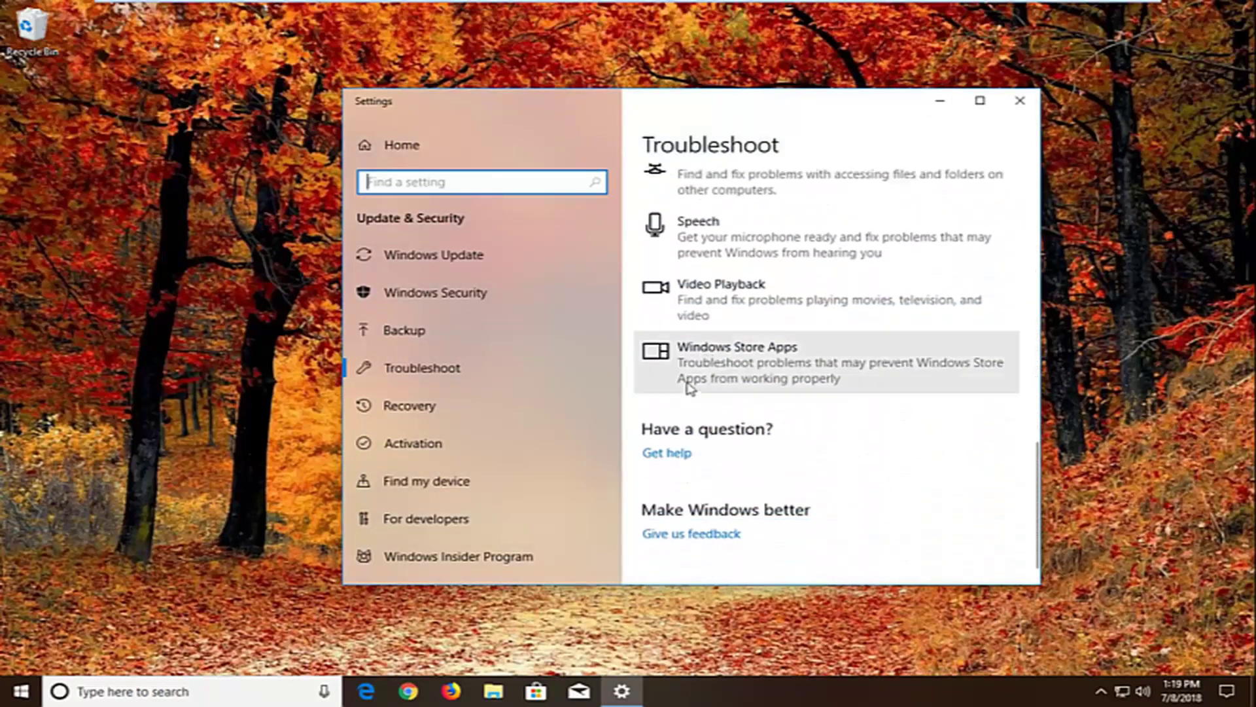
left_click(733, 367)
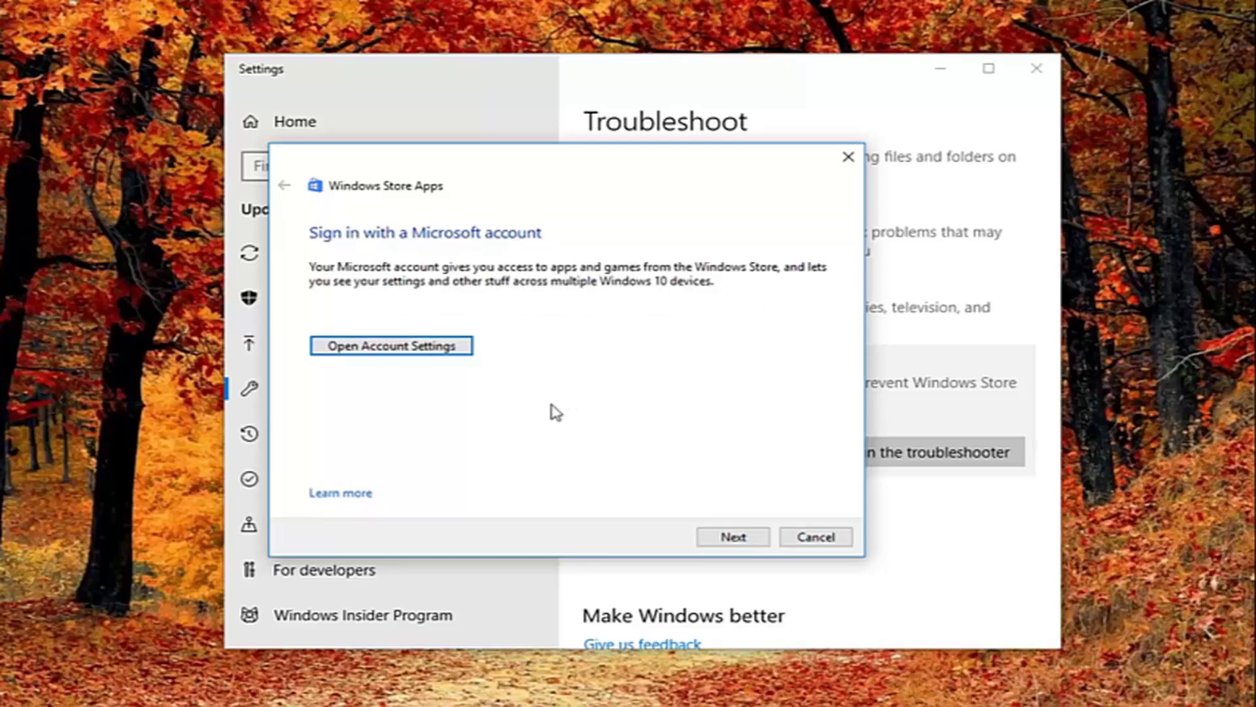
Step: Skip the Microsoft account and app-reset prompts, close the finished troubleshooter, and close Settings
left_click(711, 538)
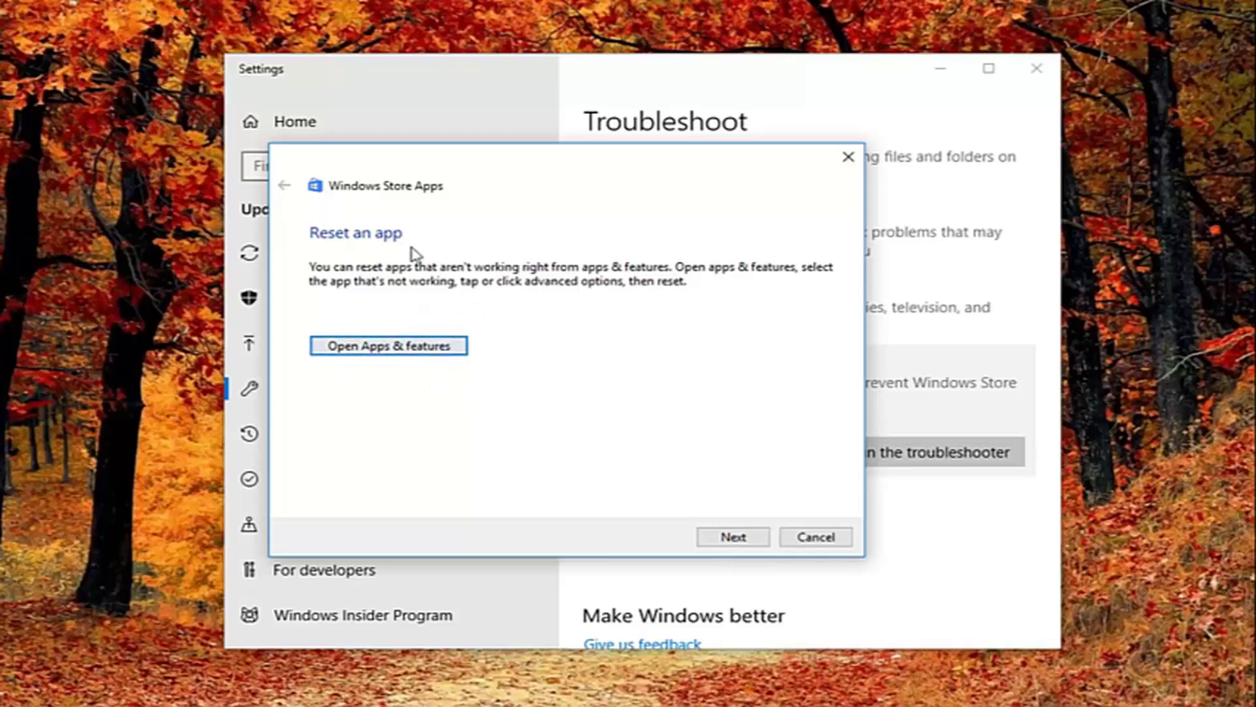
left_click(736, 538)
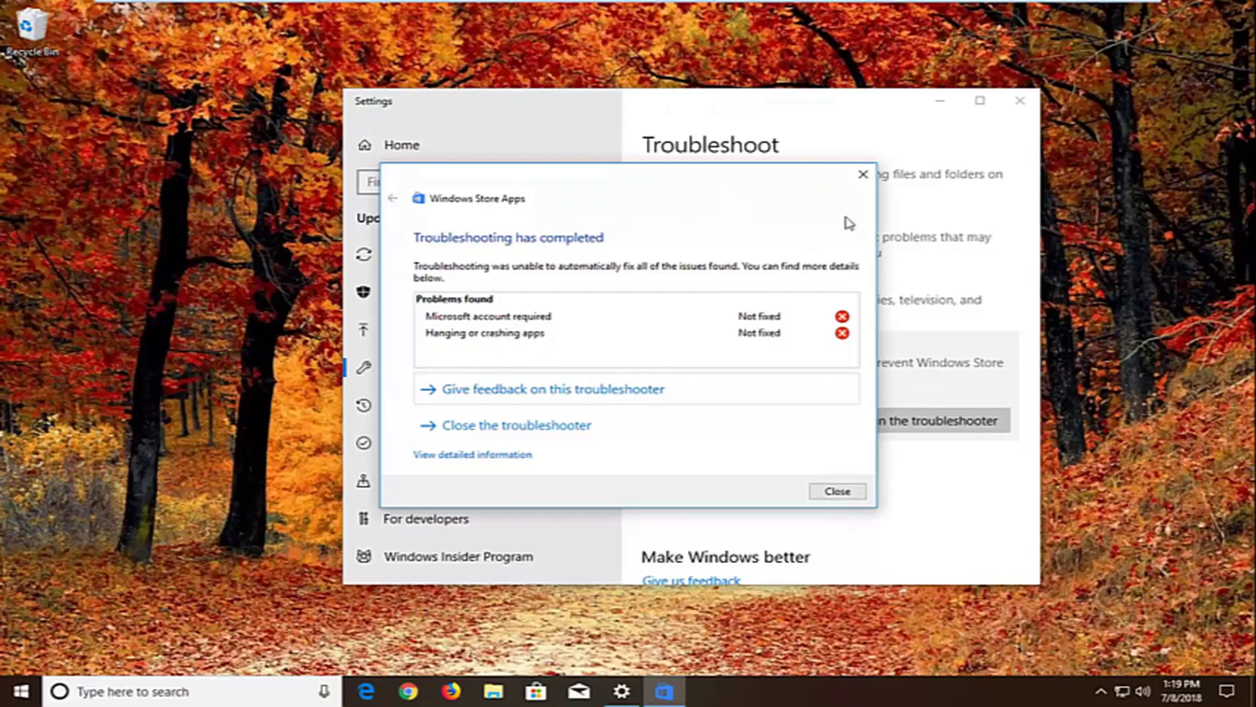
left_click(853, 495)
left_click(1020, 100)
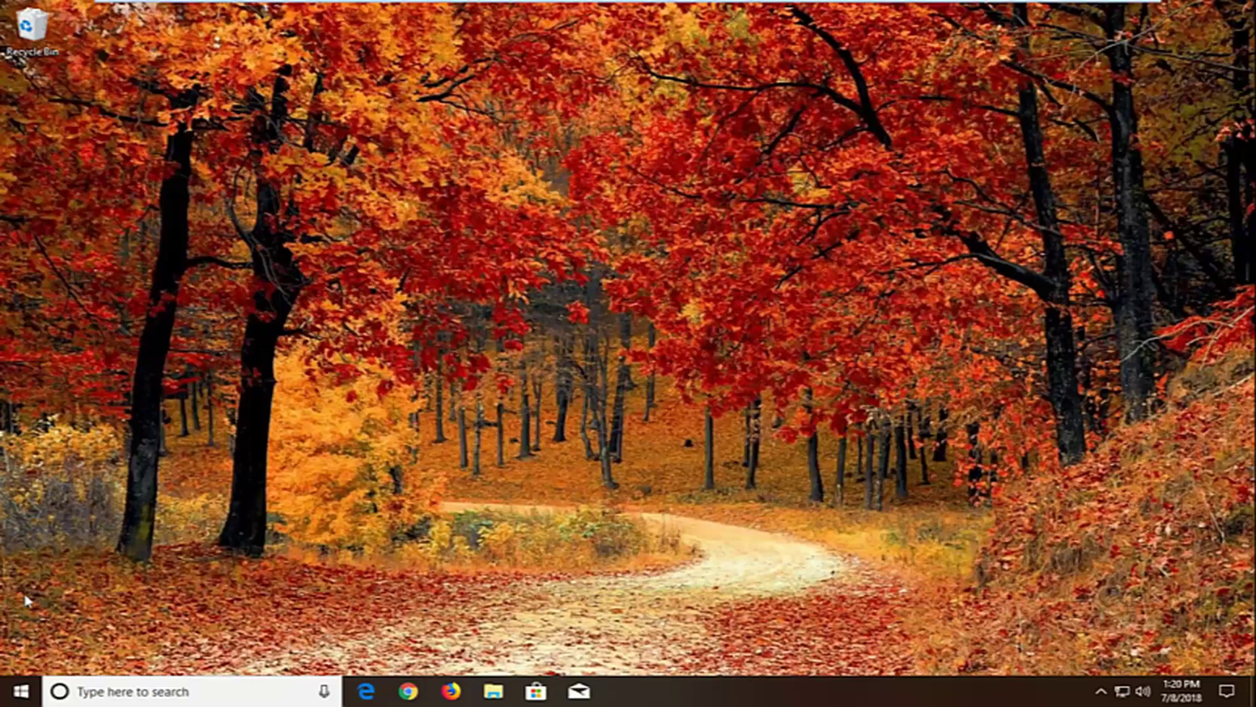
Step: Launch Component Services from a Start search for 'component services'
left_click(5, 699)
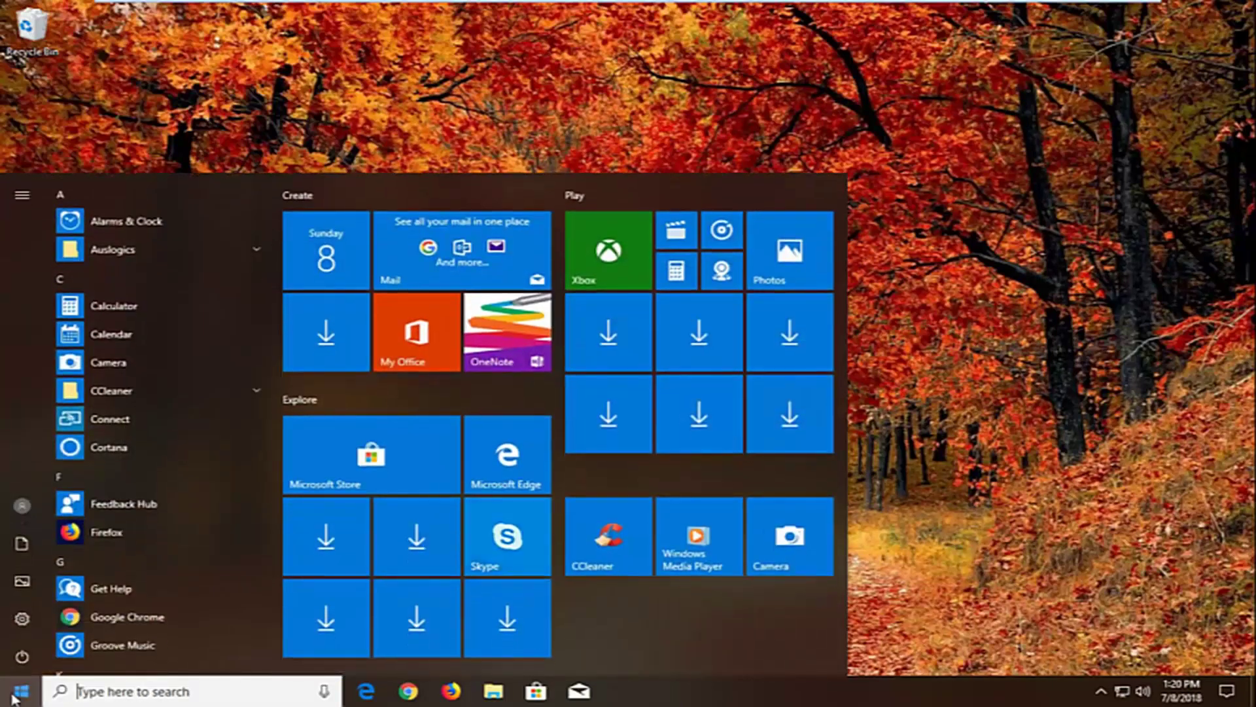
type("c")
key("BackSpace")
type("component services")
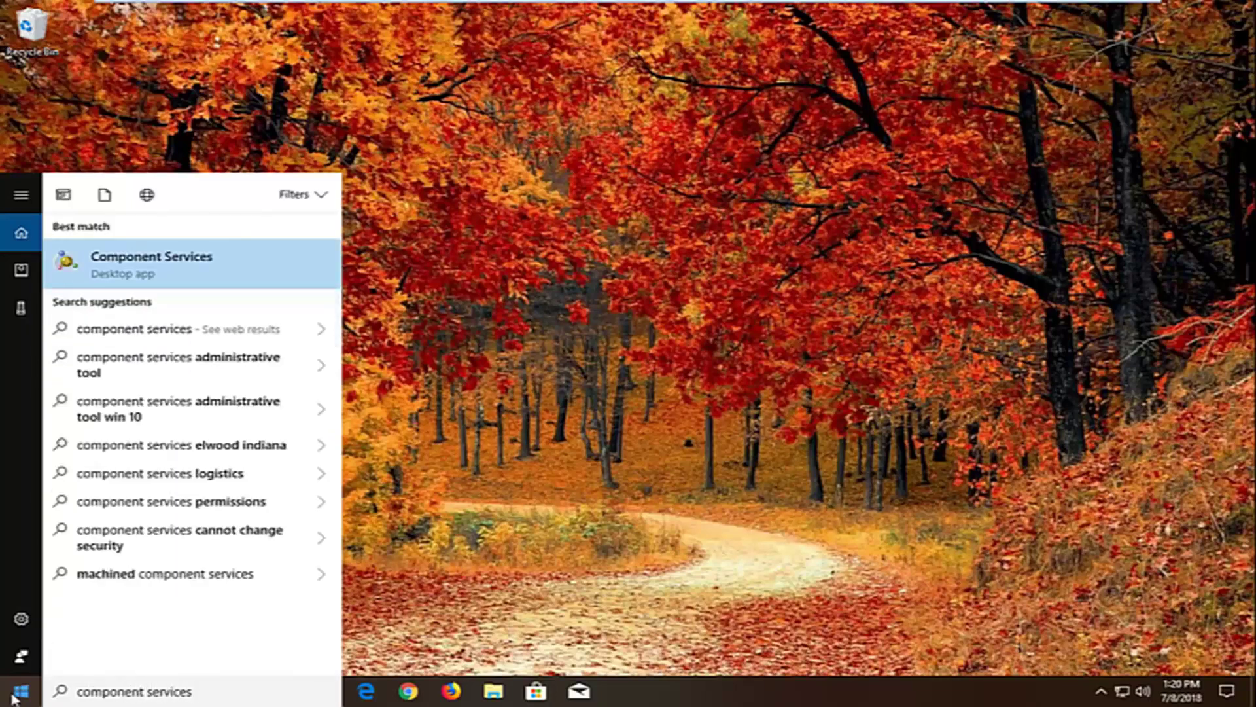
left_click(117, 269)
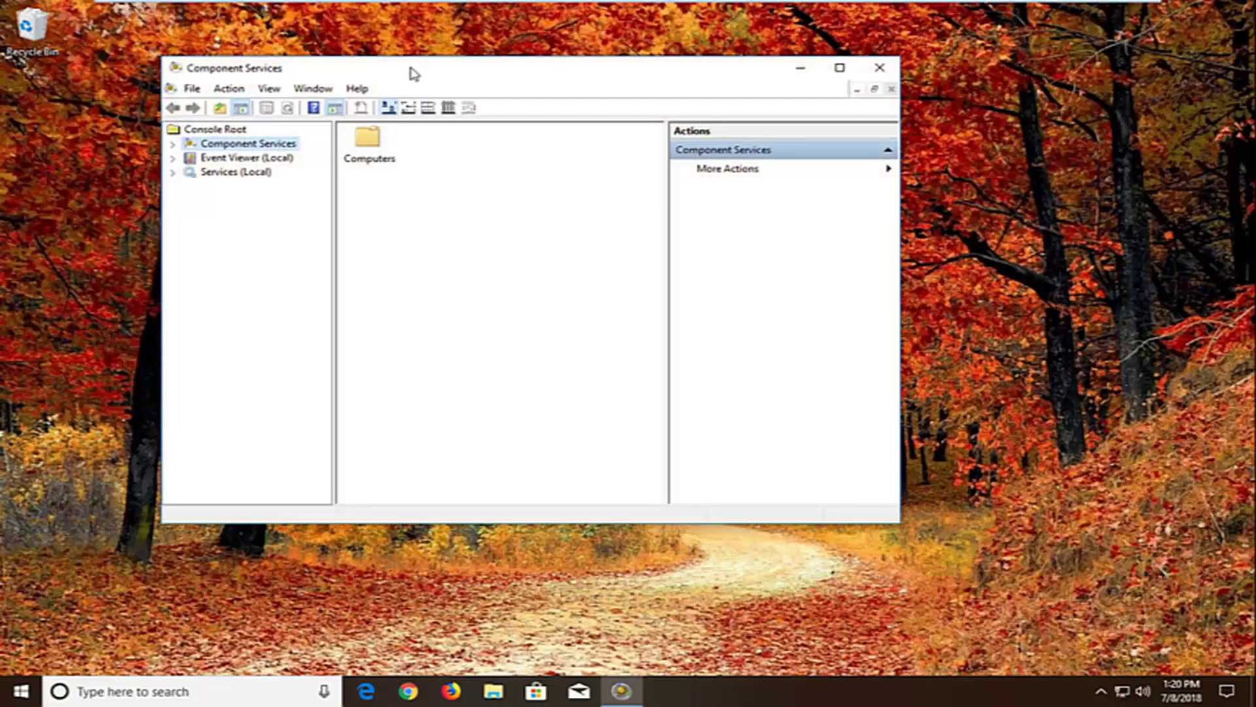
Step: Expand the Component Services node and select Computers to list My Computer
left_click_drag(409, 73, 531, 108)
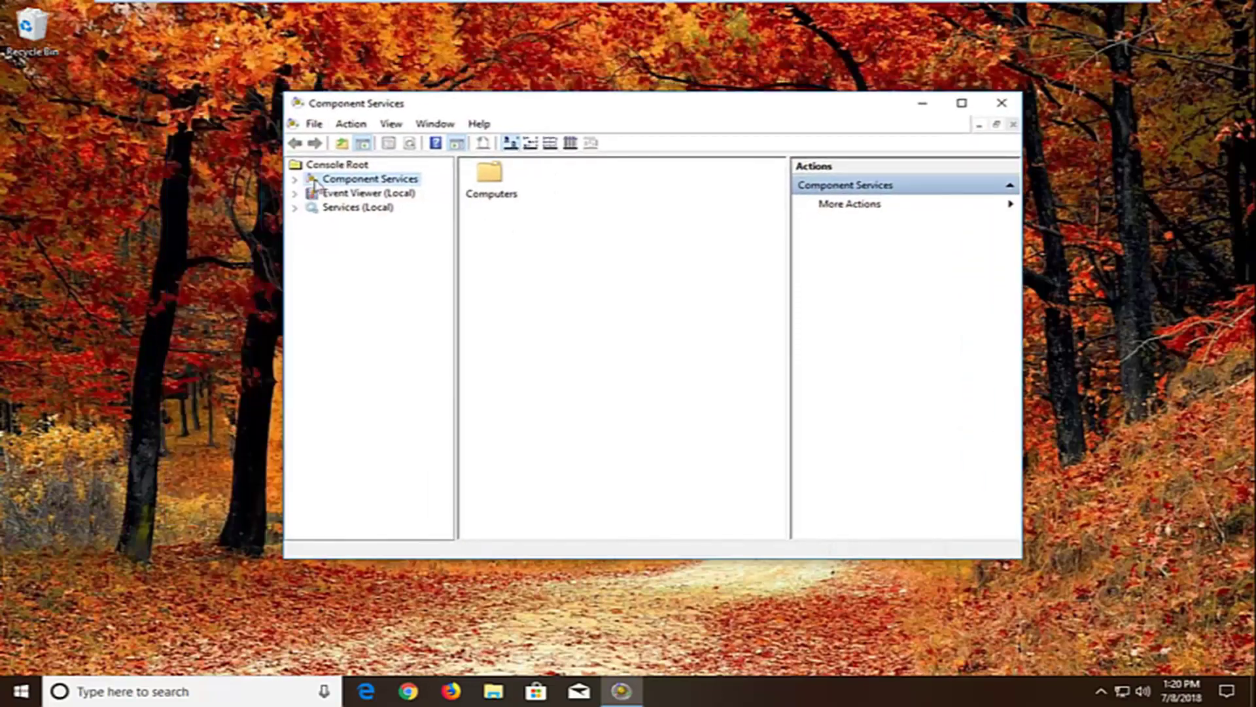
double_click(352, 182)
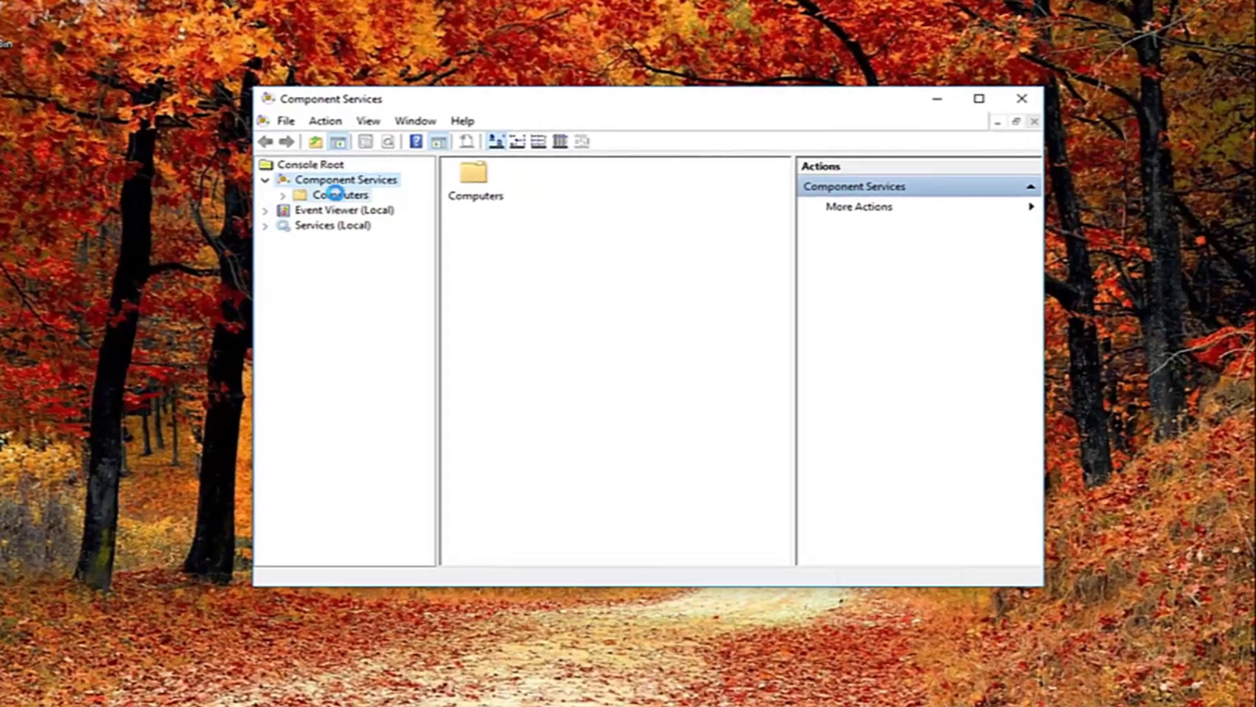
left_click(363, 194)
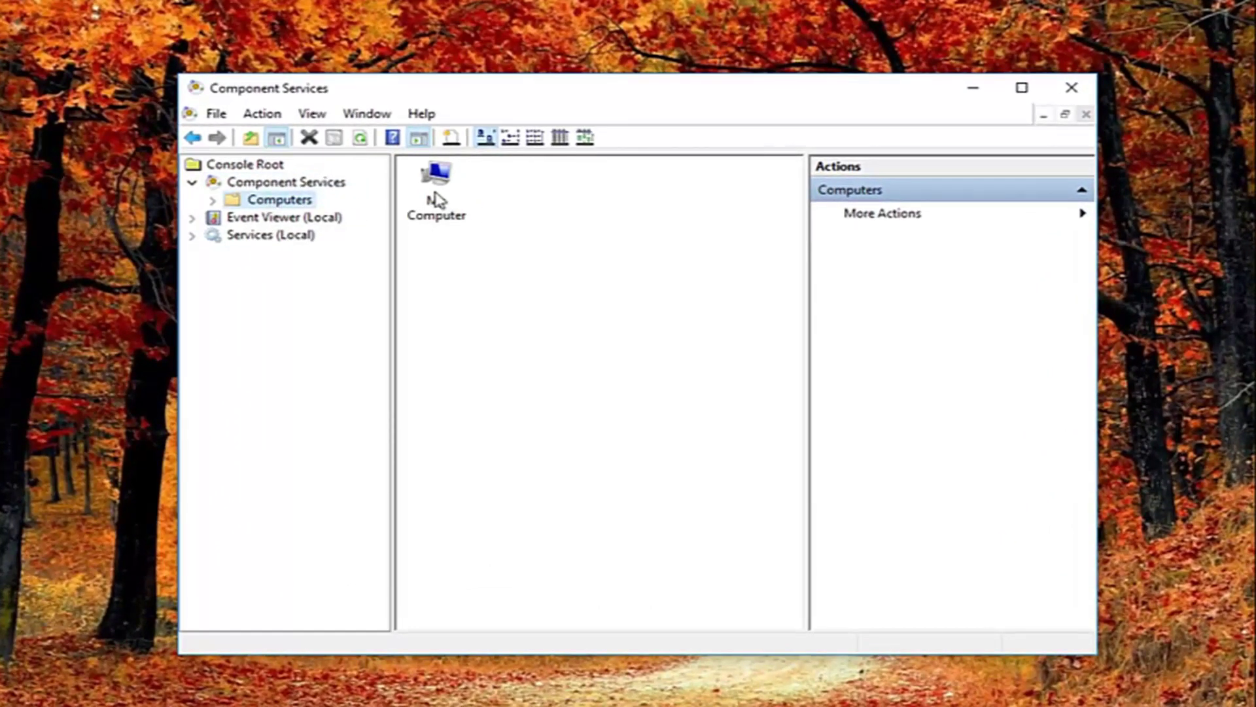
Step: Open My Computer's Properties on the Default Properties tab
right_click(436, 191)
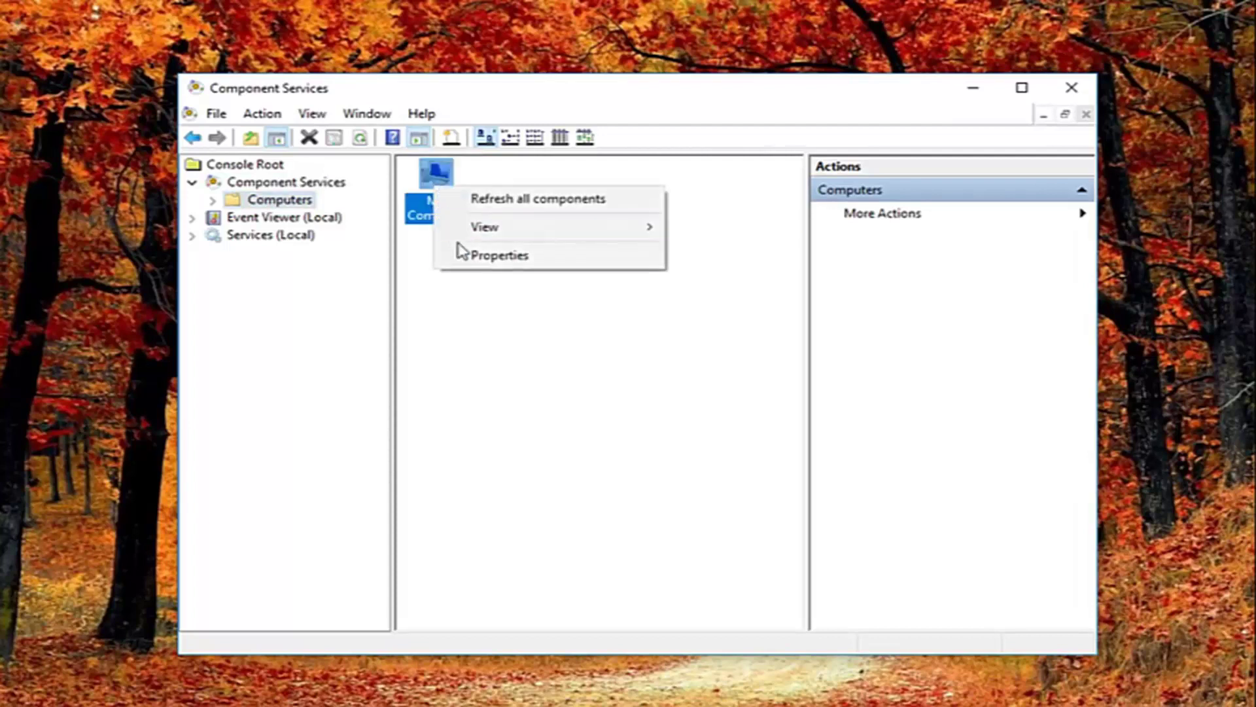
left_click(474, 257)
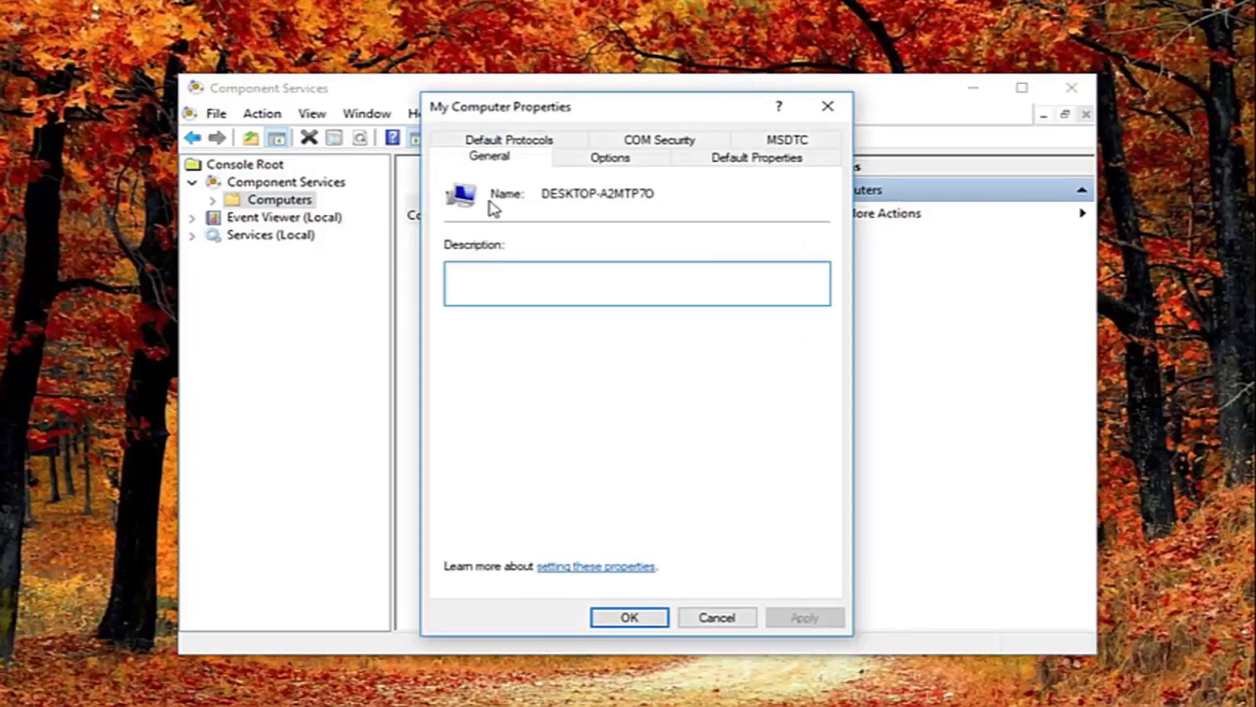
left_click(744, 169)
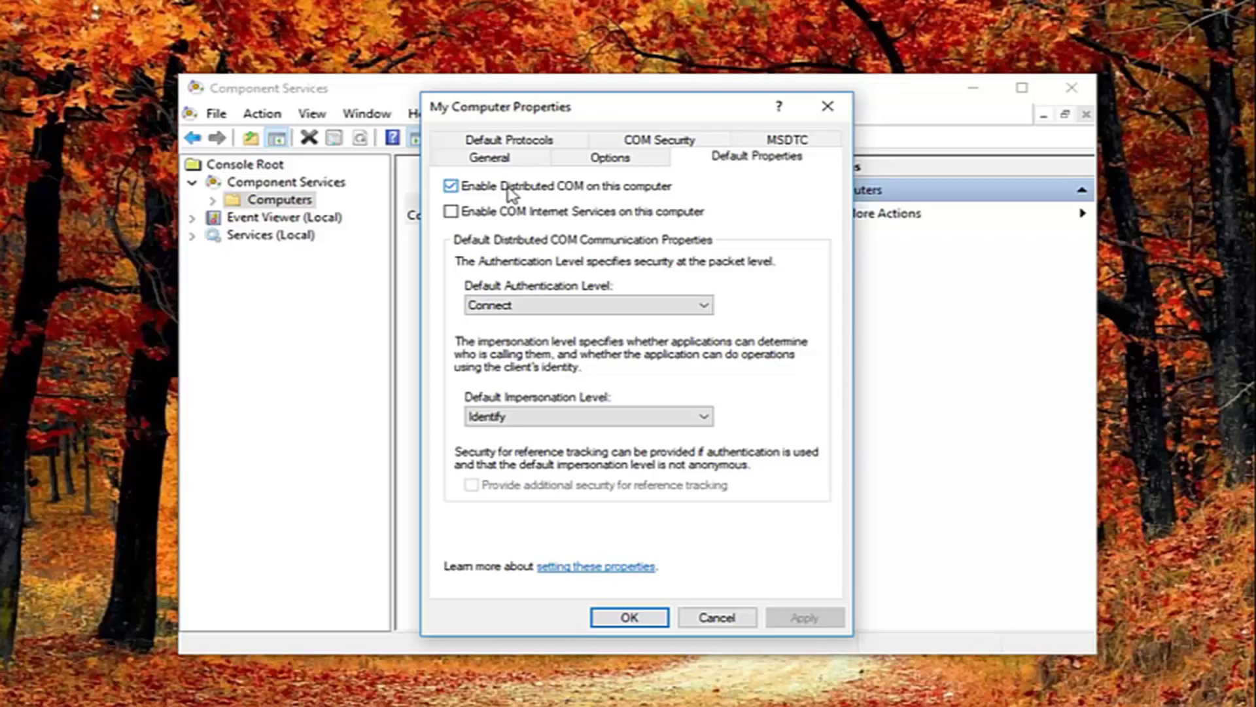
Step: Uncheck Enable Distributed COM on this computer, apply, confirm Yes, and close the properties dialog
left_click(510, 191)
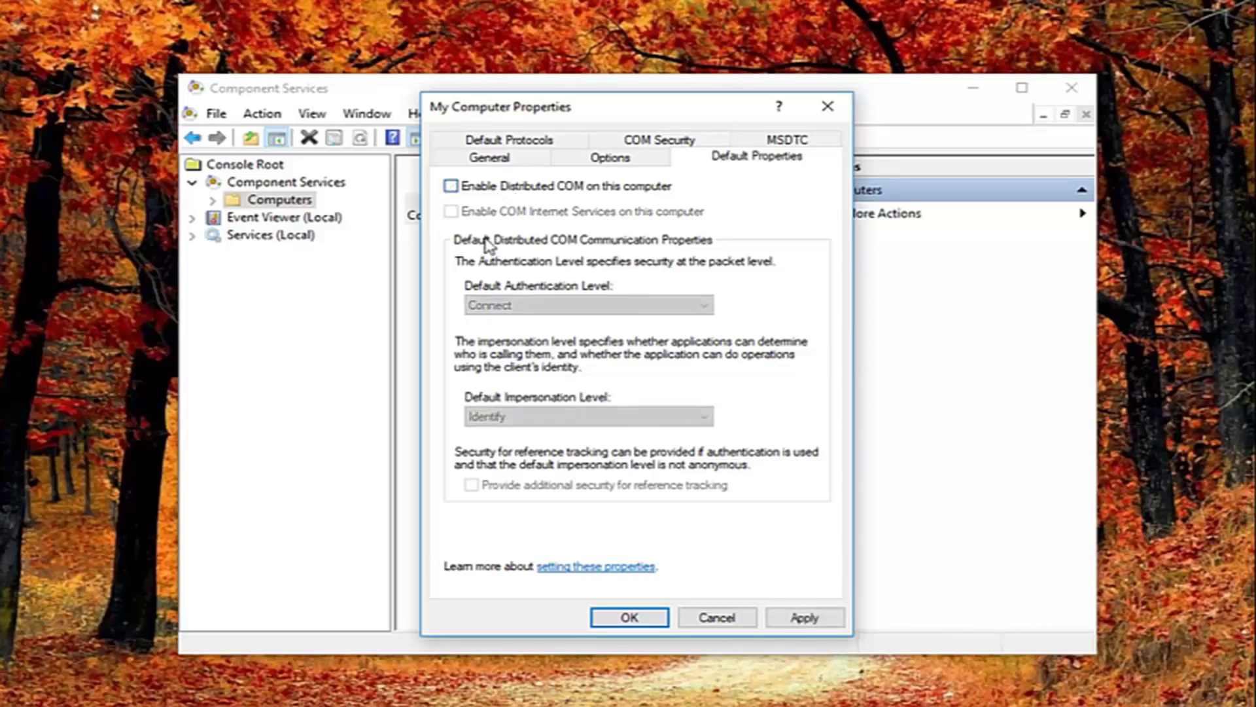
left_click(789, 621)
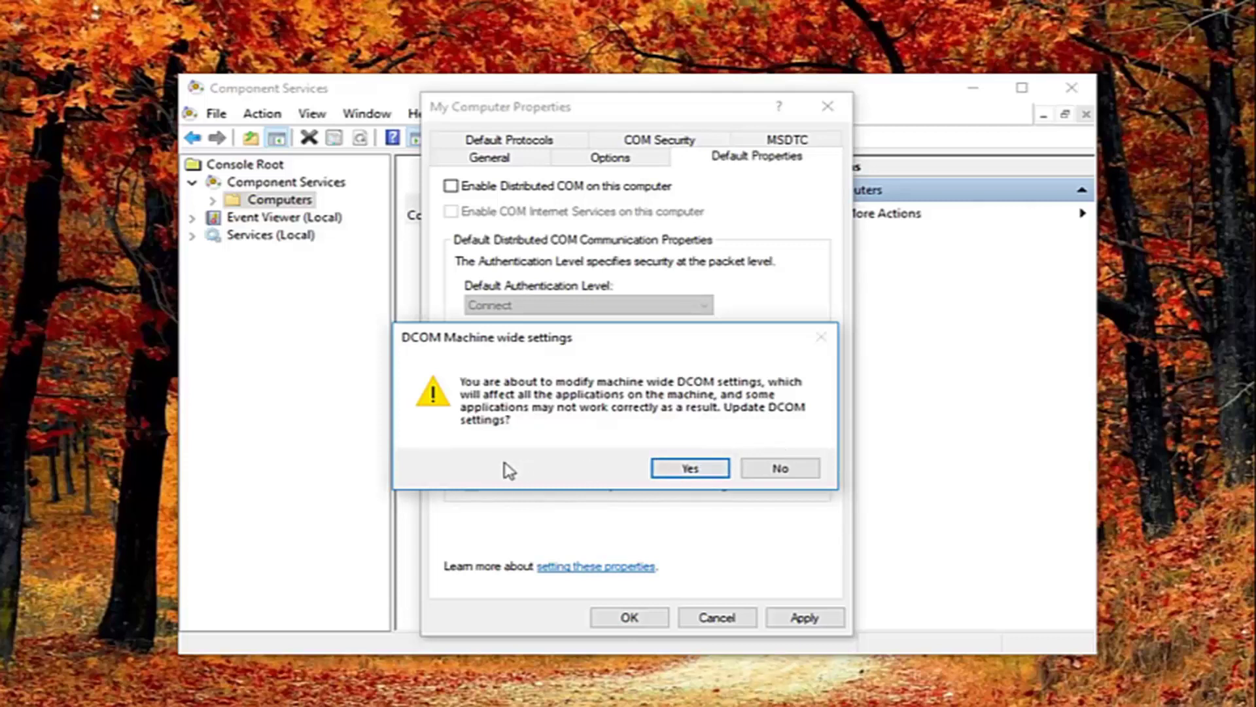
left_click(681, 469)
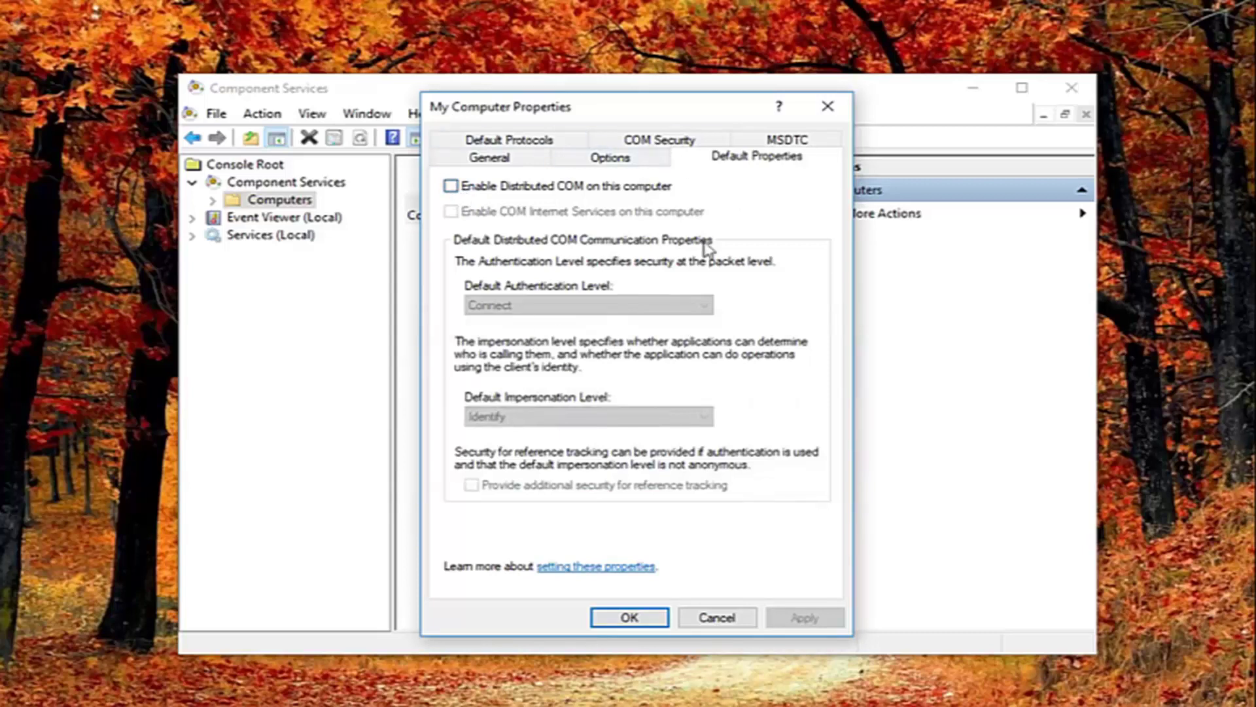
left_click(826, 112)
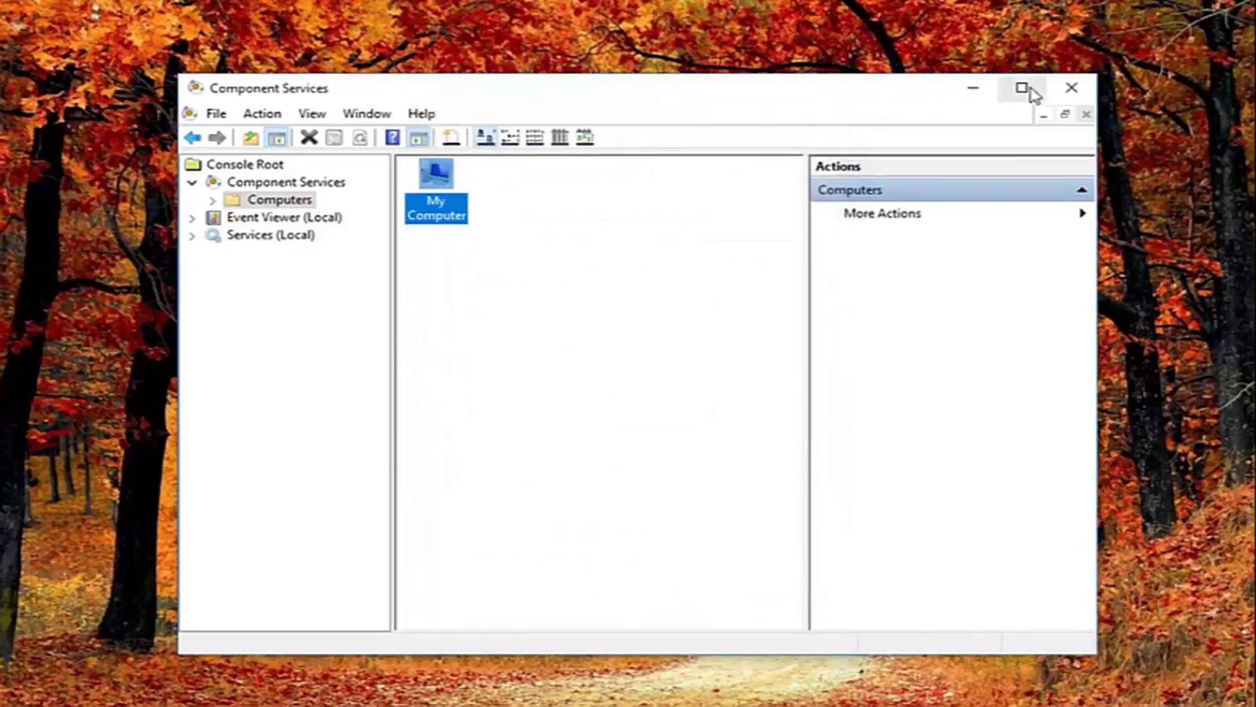